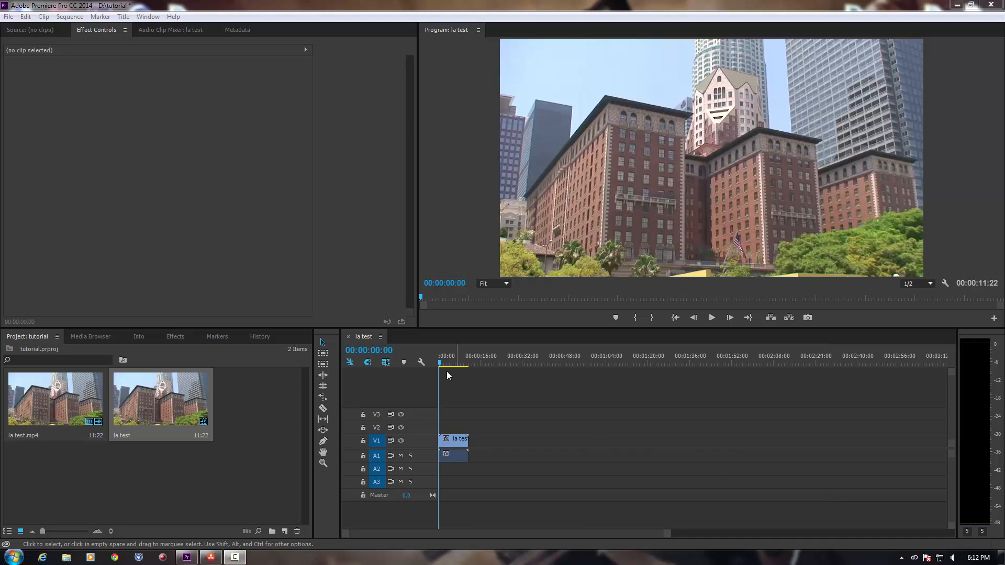
mouse_move(440, 369)
left_mouse_down()
mouse_move(460, 366)
mouse_move(437, 361)
left_mouse_up()
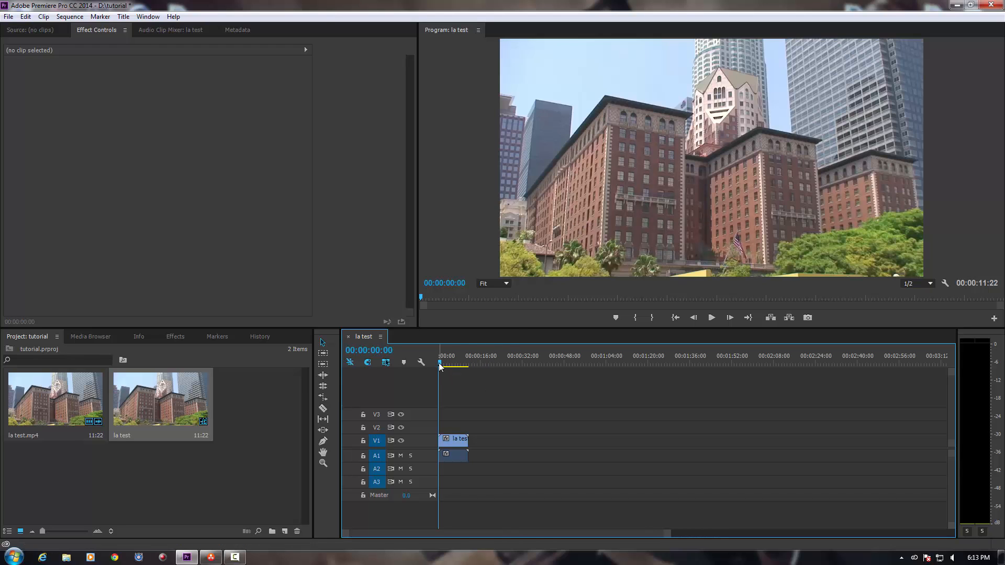
mouse_move(441, 366)
left_mouse_down()
mouse_move(470, 362)
mouse_move(439, 358)
left_mouse_up()
Switch to DaVinci Resolve, log in with the preselected user and open Untitled Project.
left_click(953, 6)
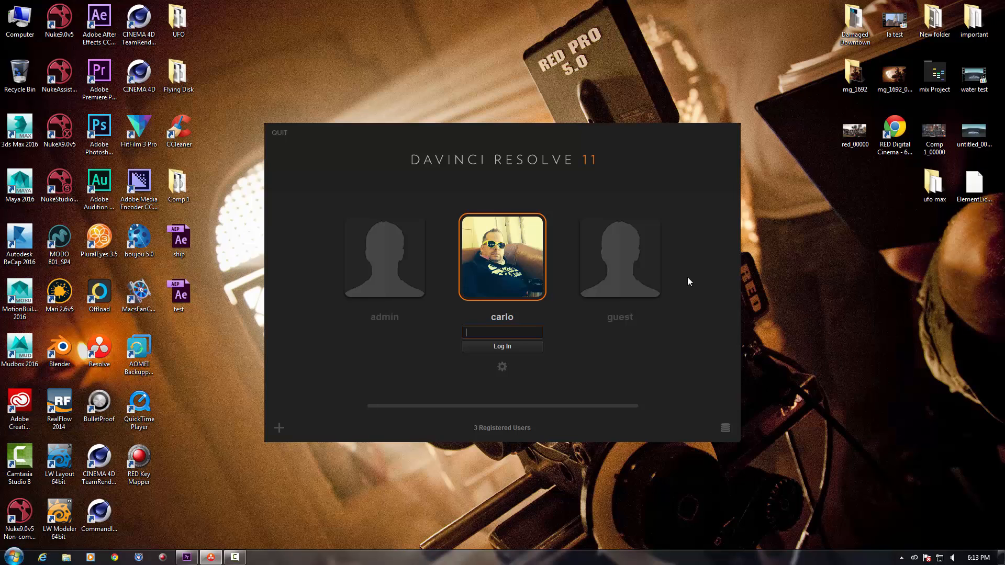
key("Return")
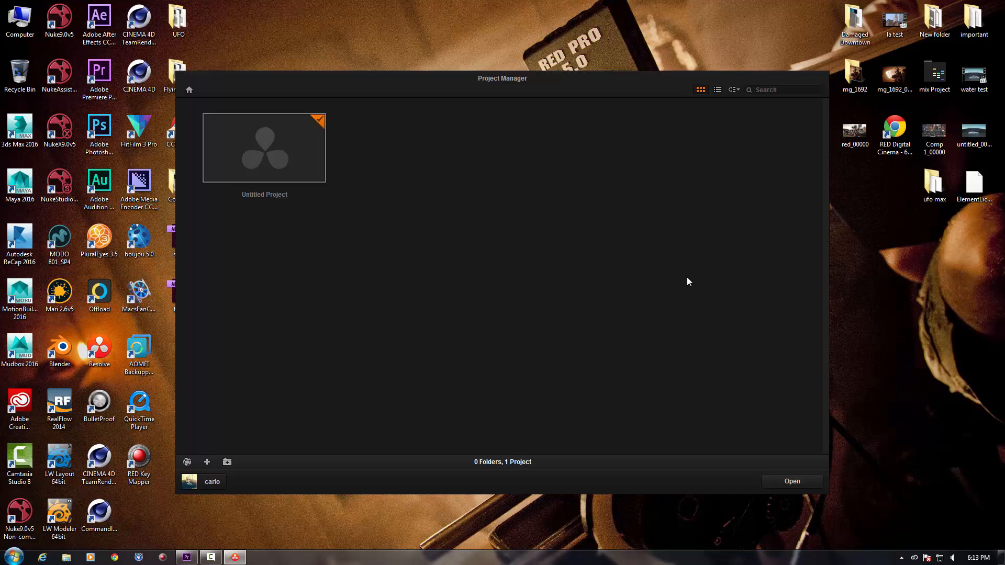
double_click(273, 139)
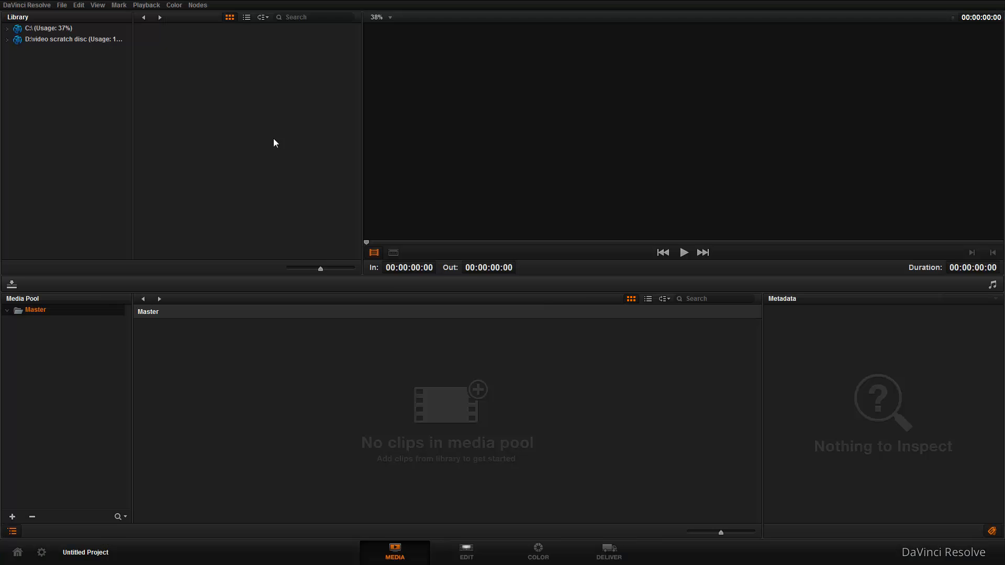
Add la test.mp4 from the D: video scratch disc to the media pool, changing the timeline frame rate and video format to match.
left_click(73, 41)
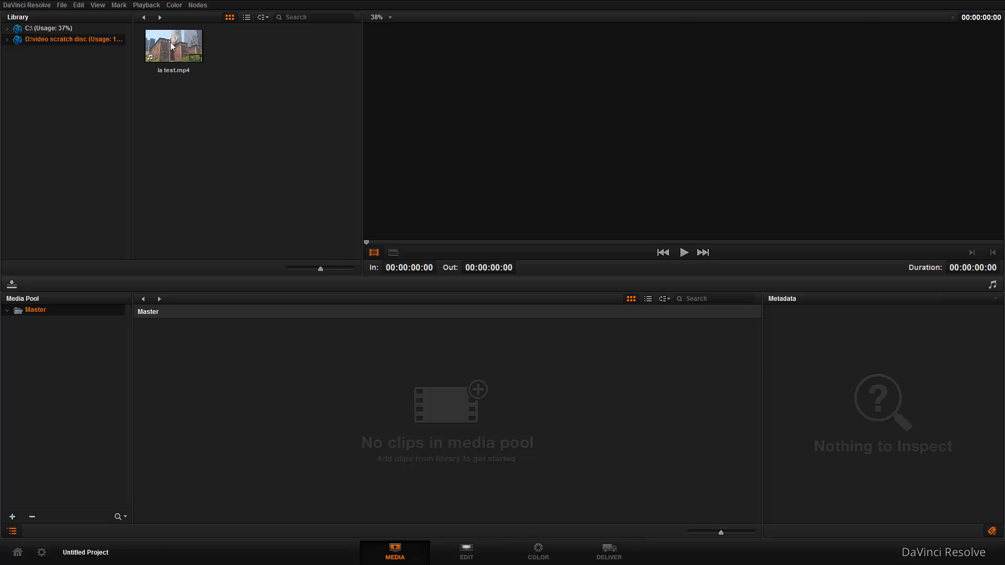
left_click(170, 46)
right_click(171, 46)
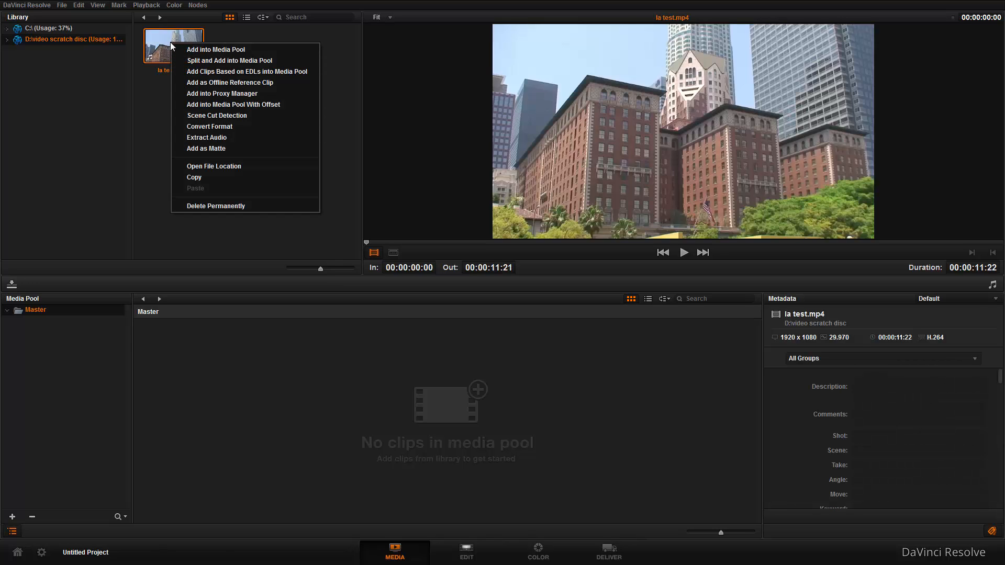
left_click(214, 49)
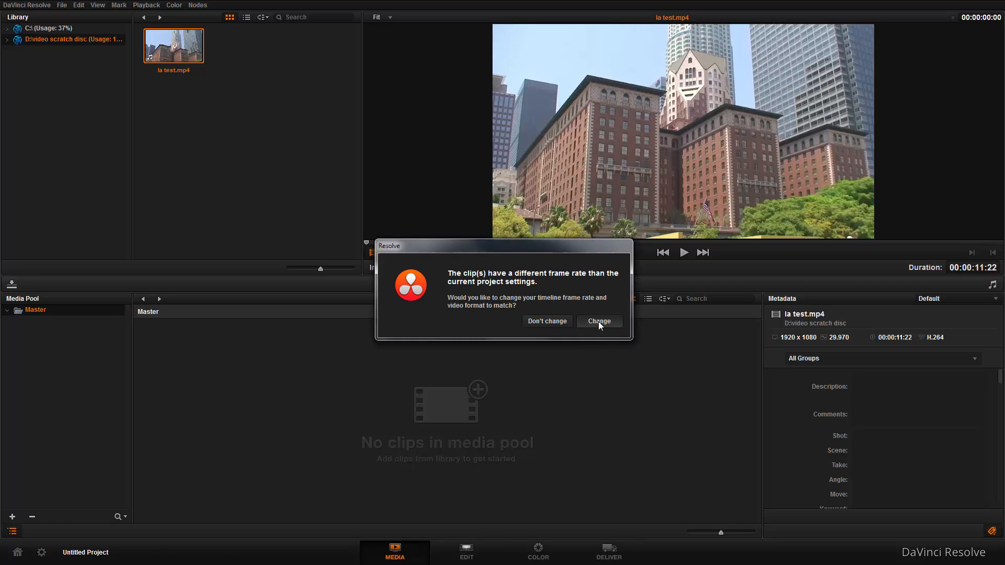
left_click(598, 321)
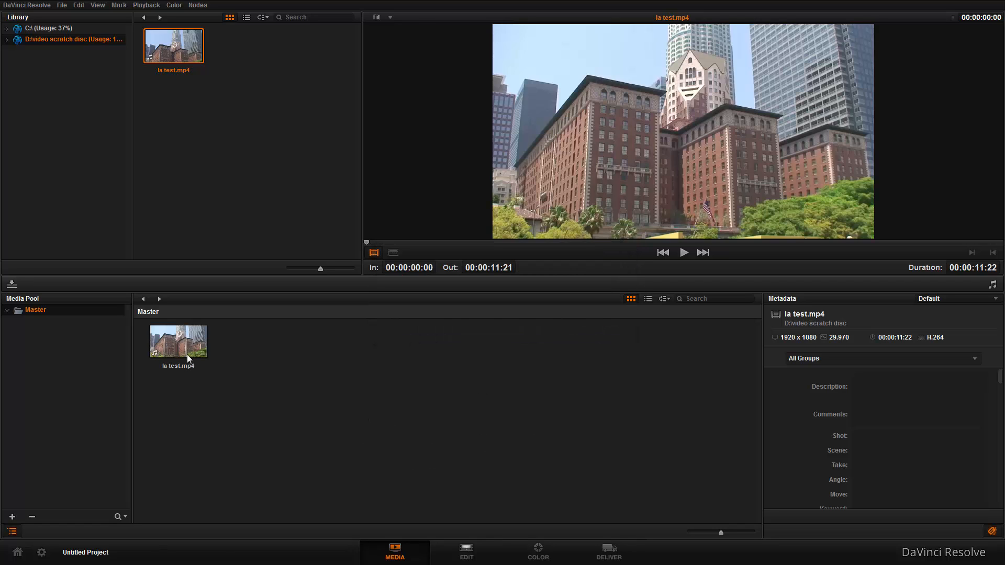
On the Edit page, create a new timeline named "tut" from the la test.mp4 clip.
left_click(173, 353)
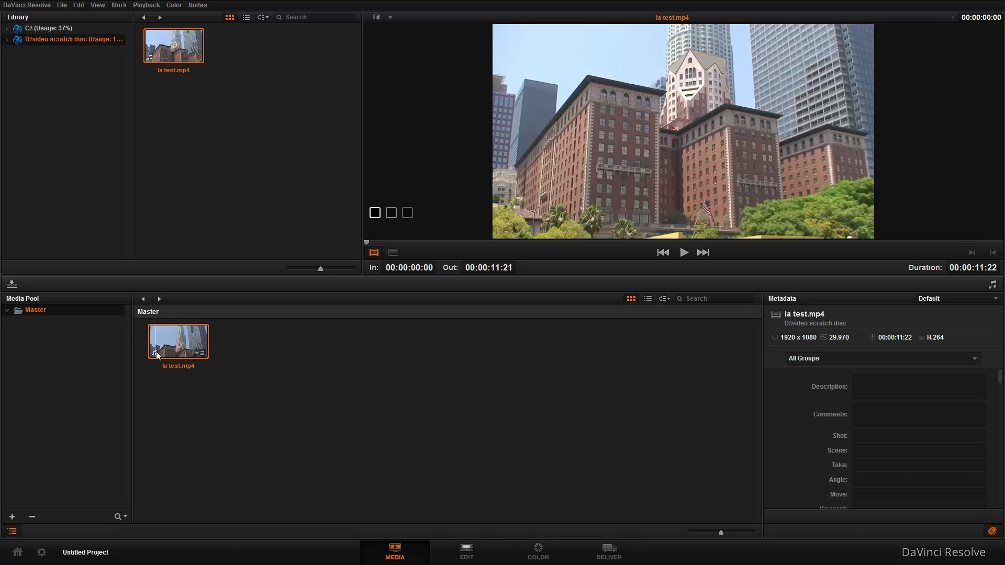
left_click(466, 554)
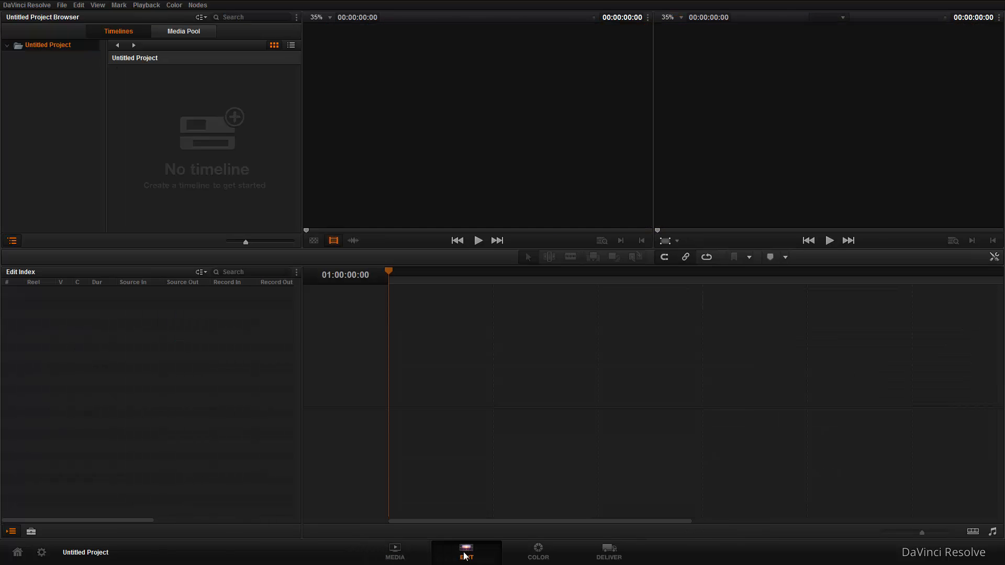
left_click(193, 32)
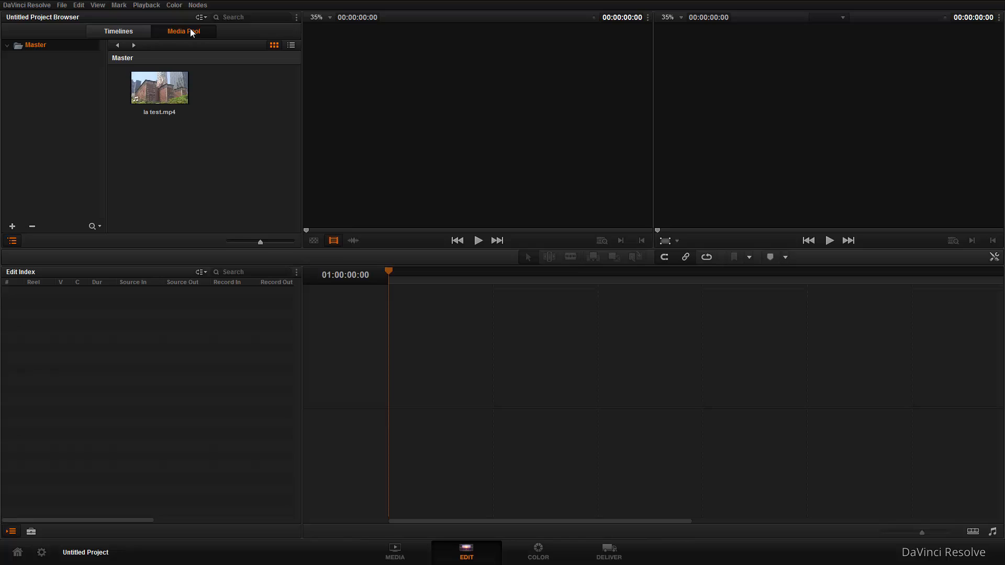
right_click(159, 90)
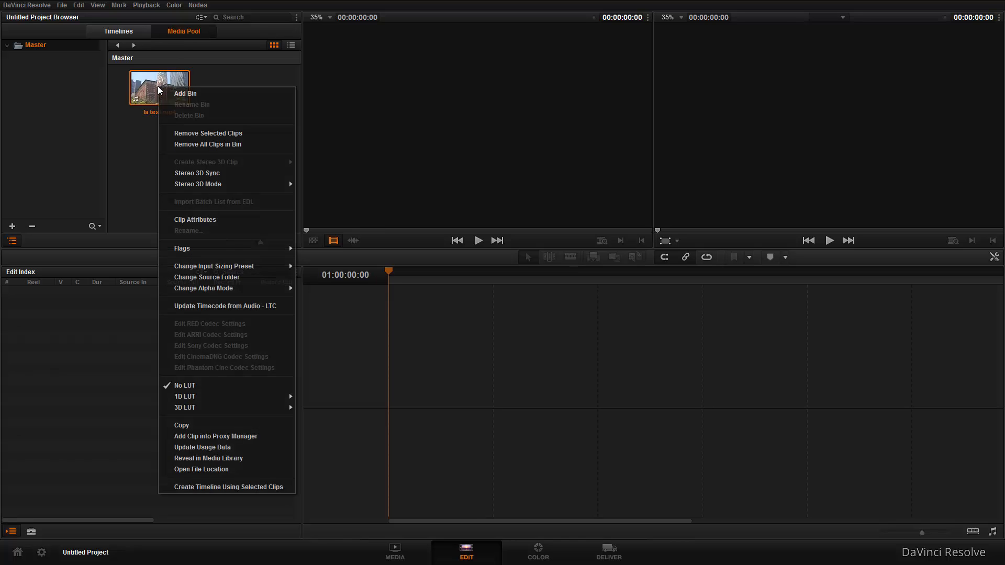
left_click(232, 487)
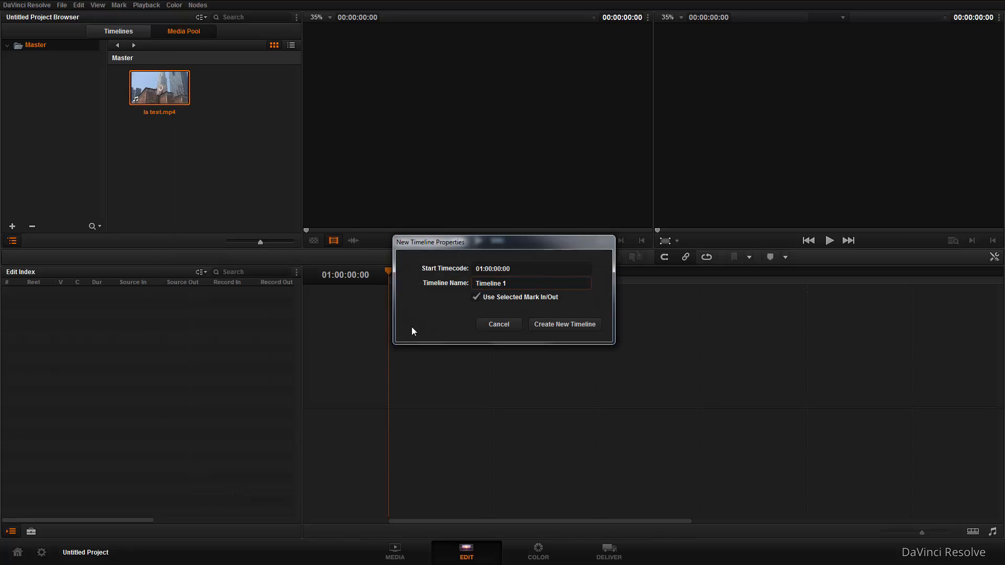
triple_click(491, 284)
type("tut l")
left_click(564, 325)
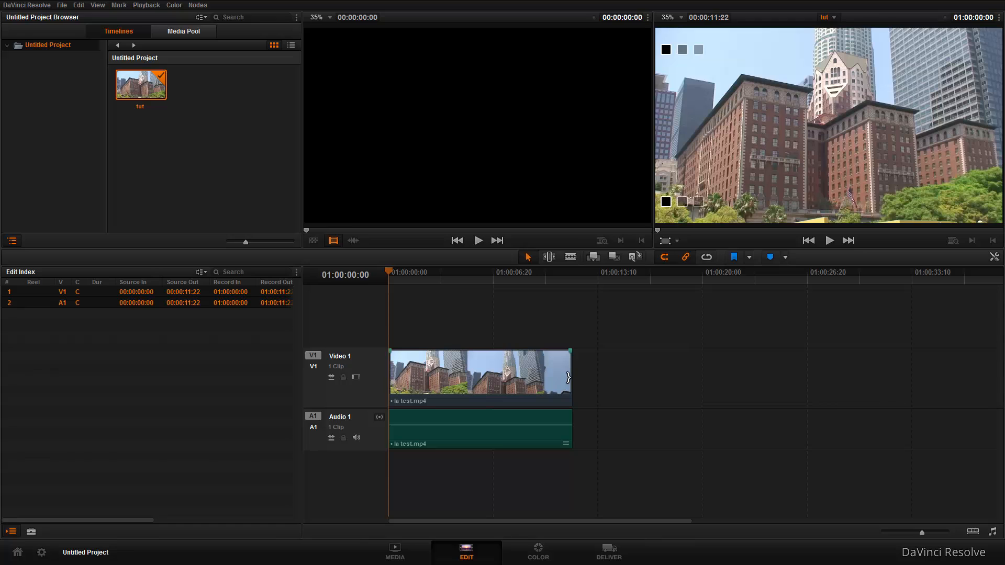
Go to the Color page and switch from the enlarged viewer to the layout with gallery, clip timeline and node graph.
left_click(539, 554)
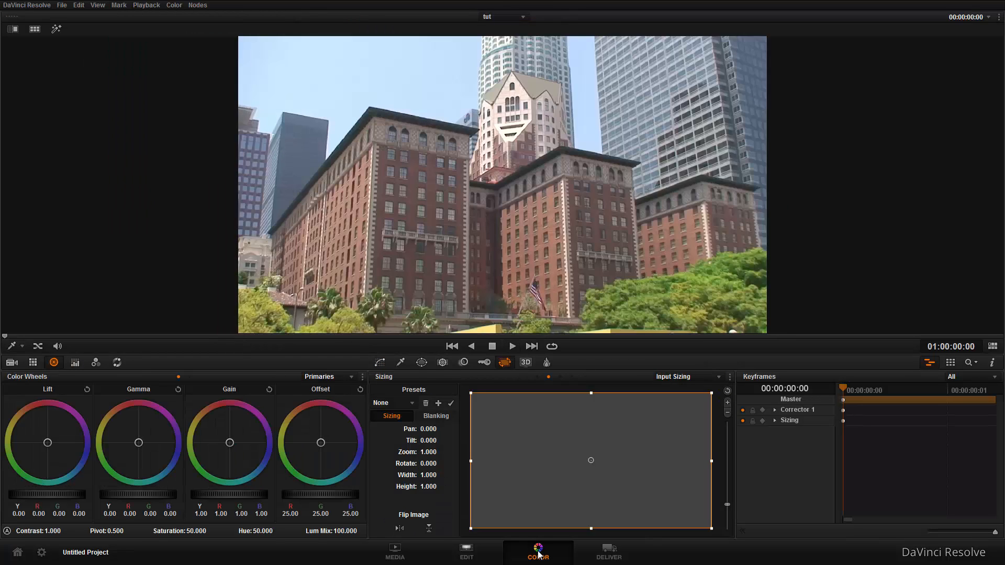
key("alt+f")
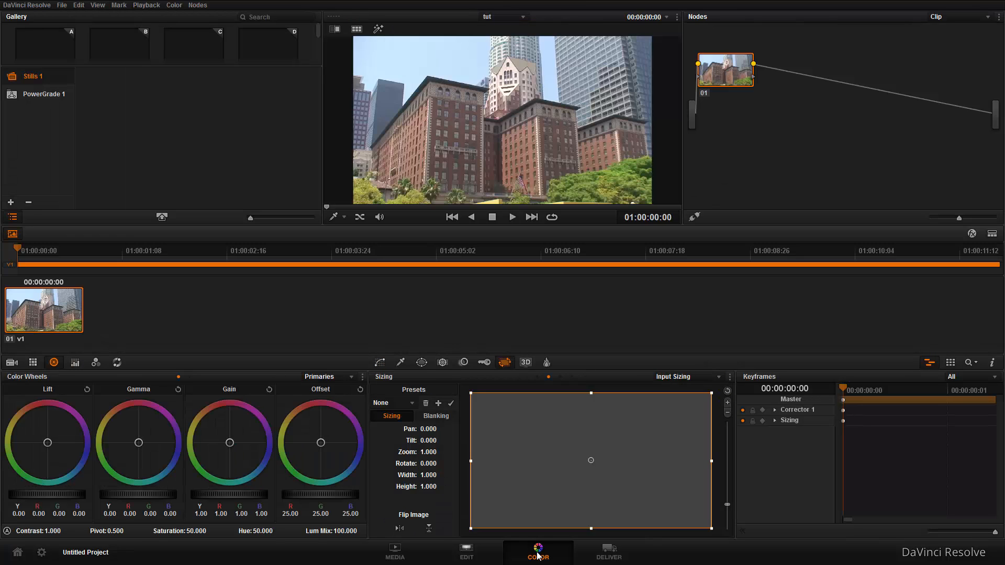
key("alt+f")
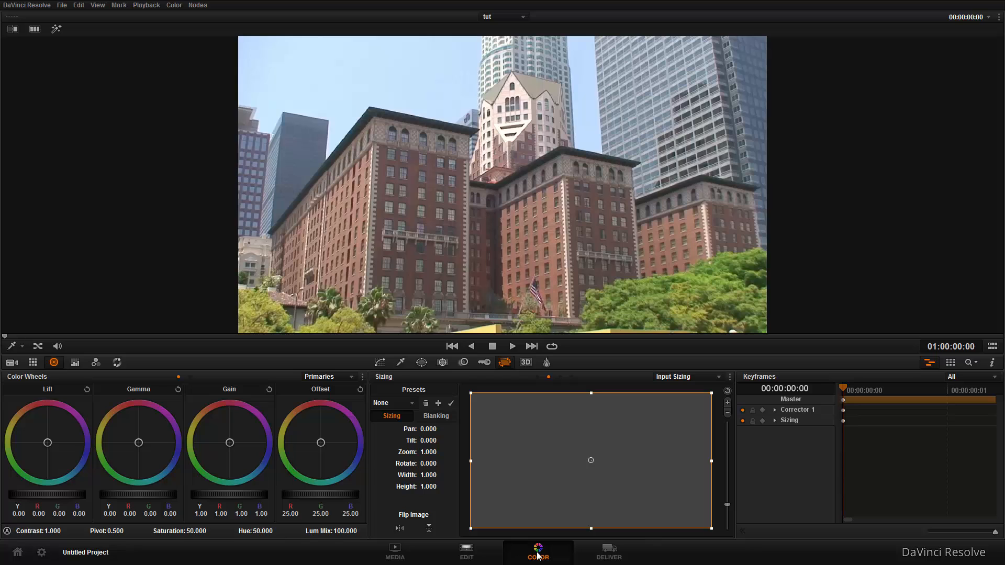
key("alt+f")
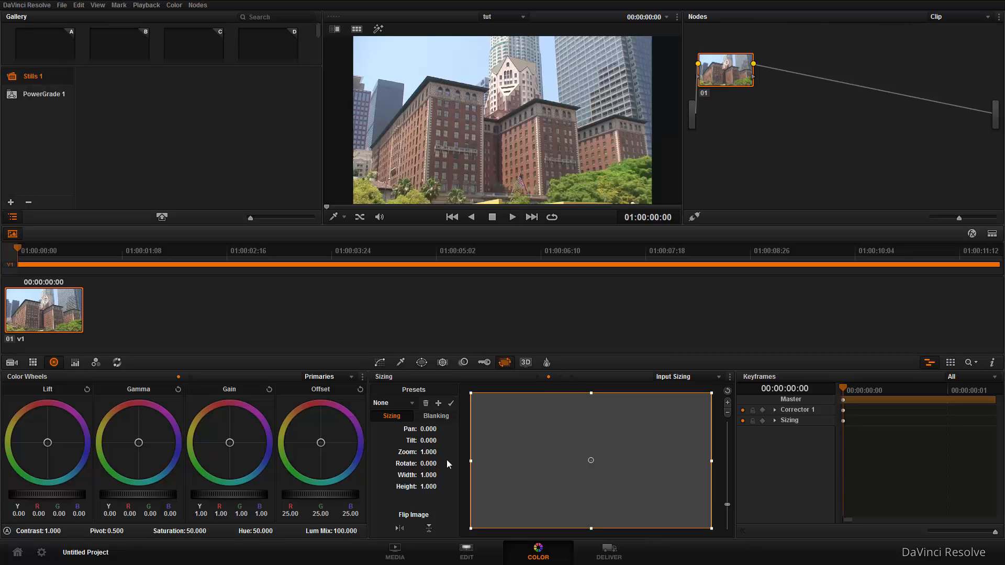
Add a serial node after node 01 and space the two nodes apart in the node graph.
left_click_drag(734, 79, 759, 108)
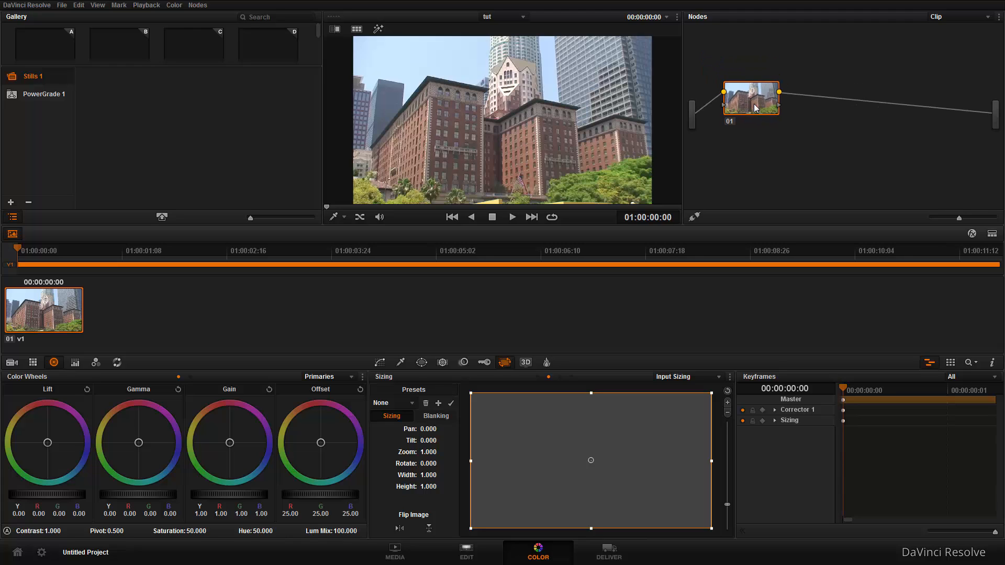
left_click(197, 6)
left_click(208, 17)
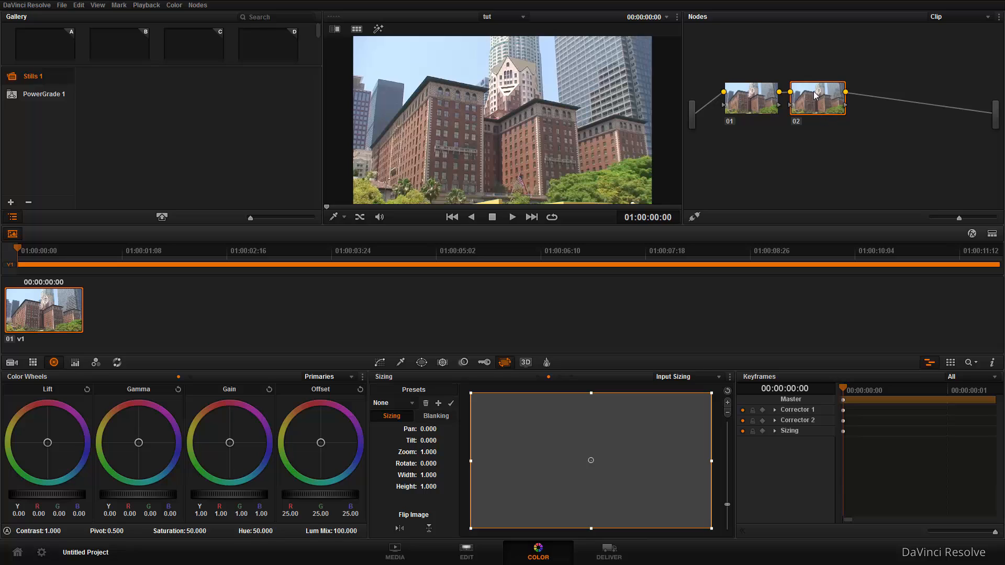
left_click_drag(815, 95, 846, 100)
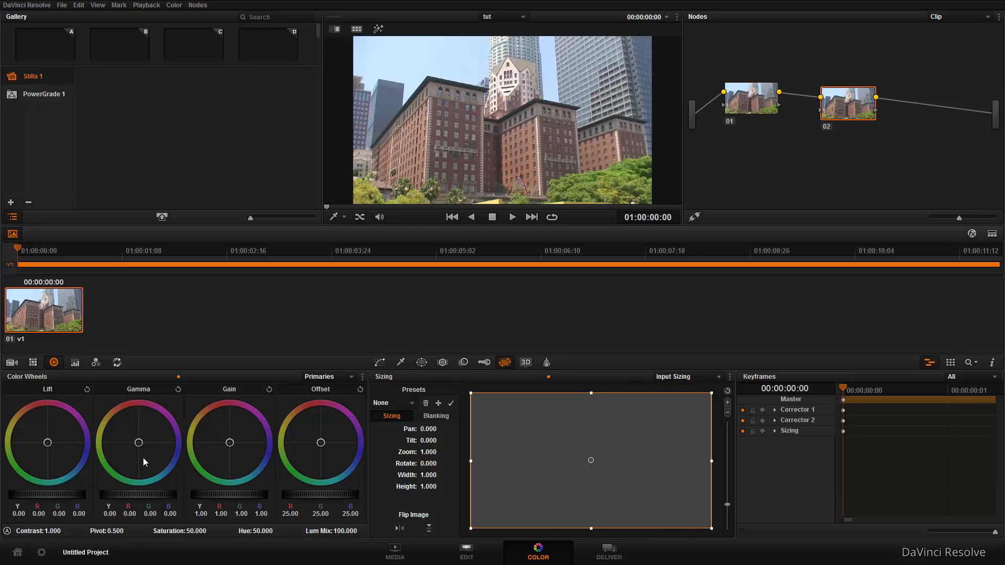
On node 02, set the primaries bars' master Lift to 0.09, Gamma to -0.10 and Offset to 15.80.
key("shift+grave")
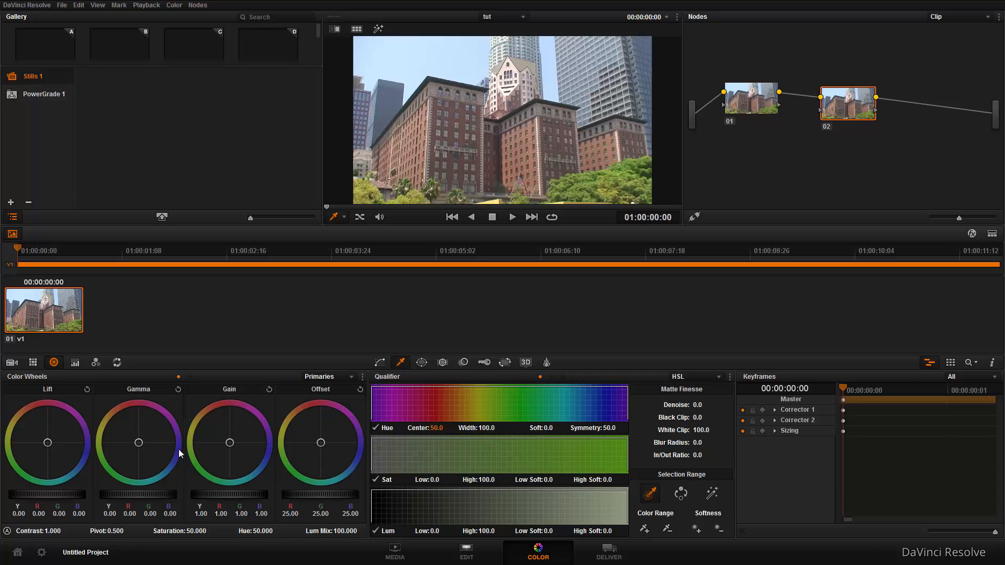
left_click(75, 363)
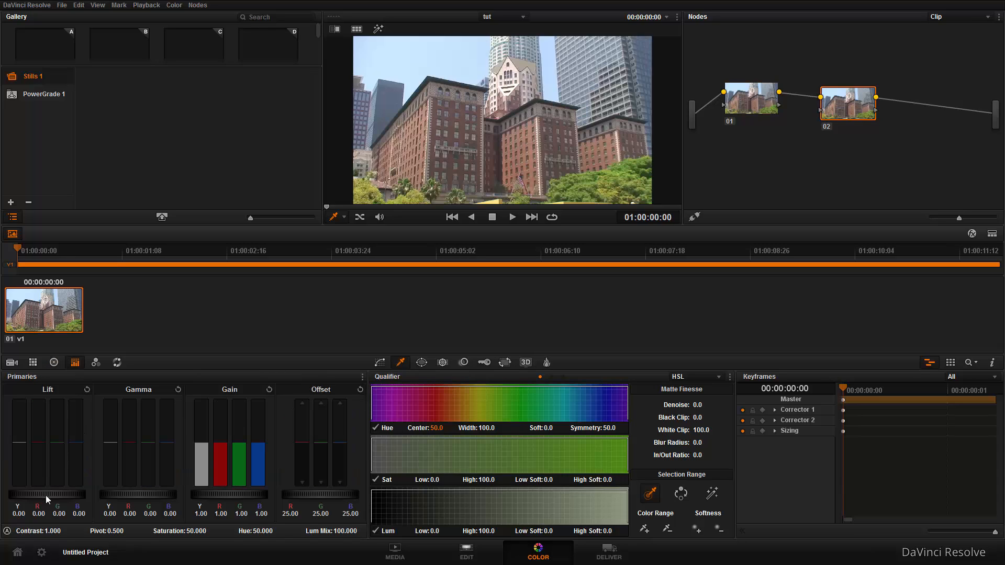
mouse_move(45, 495)
left_mouse_down()
mouse_move(17, 486)
mouse_move(73, 495)
mouse_move(39, 491)
left_mouse_up()
left_click_drag(112, 494, 64, 496)
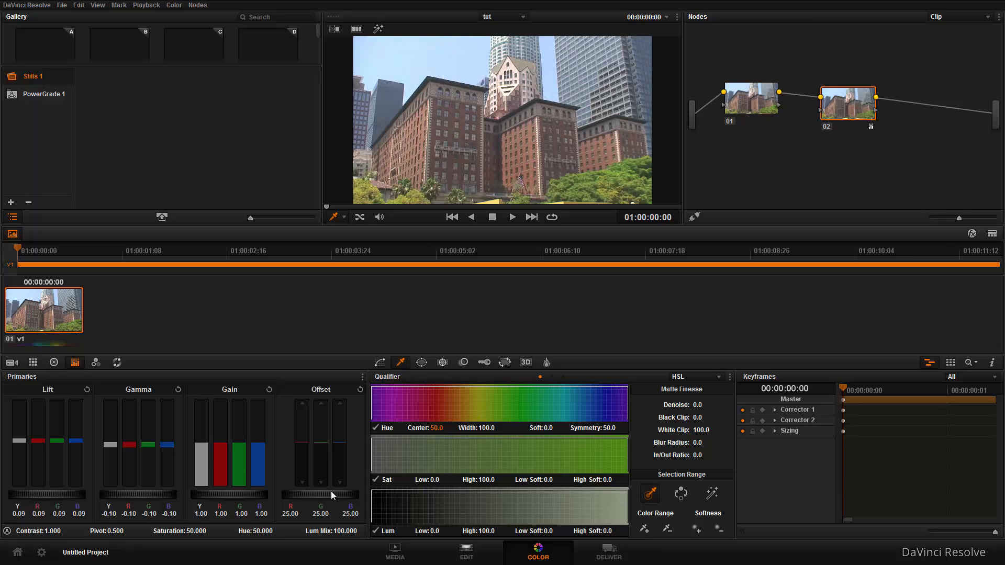
left_click_drag(317, 496, 268, 499)
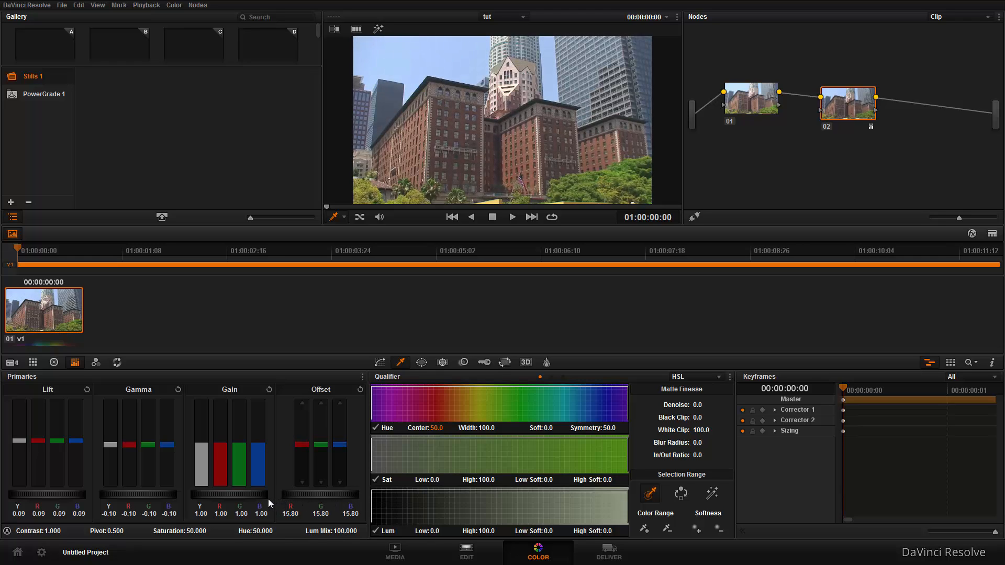
In node 02's RGB Mixer, set Red Output green to 0.19 and blue to 0.17, and Blue Output red to 0.24; check the enlarged image.
left_click(97, 362)
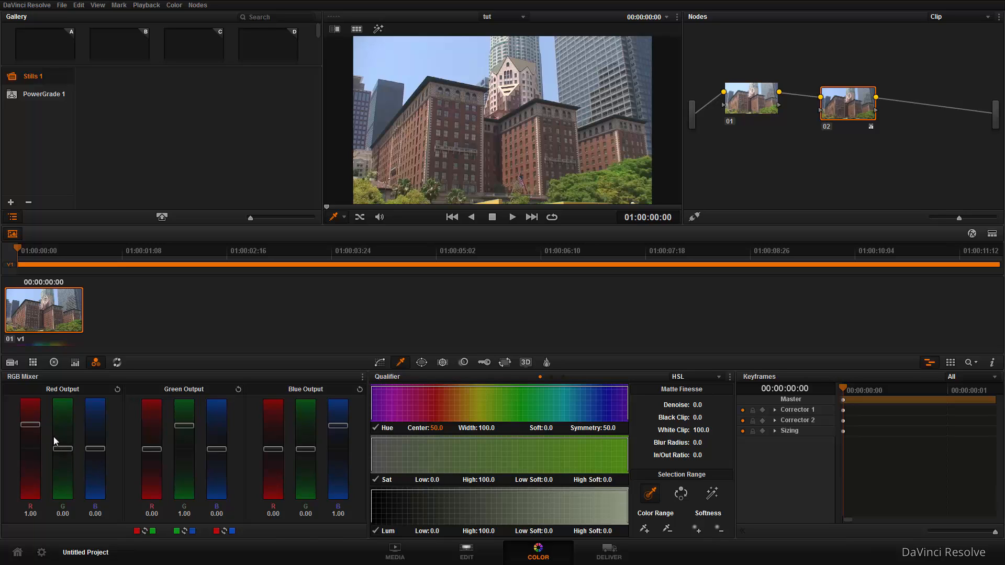
left_click_drag(97, 449, 68, 448)
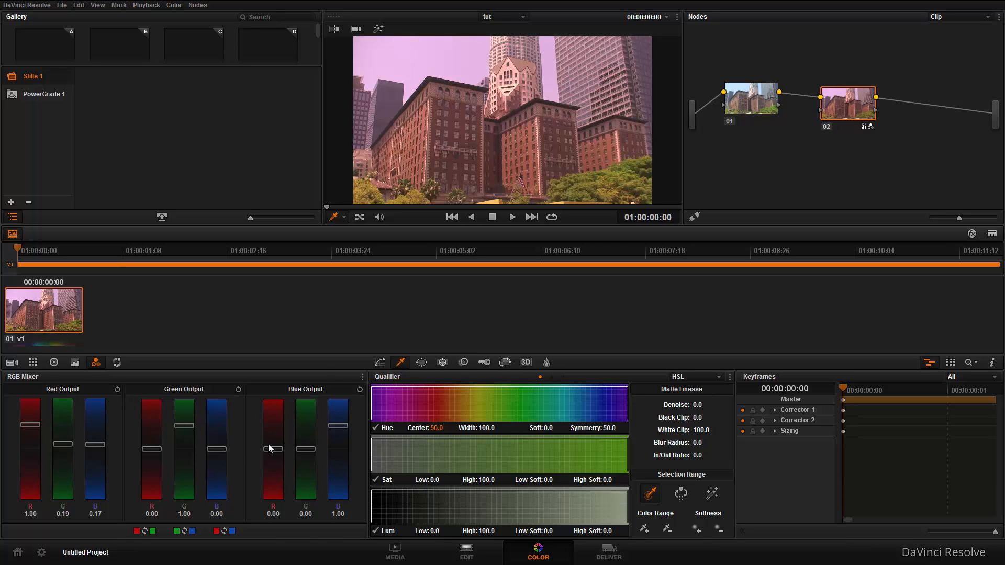
left_click_drag(274, 449, 273, 448)
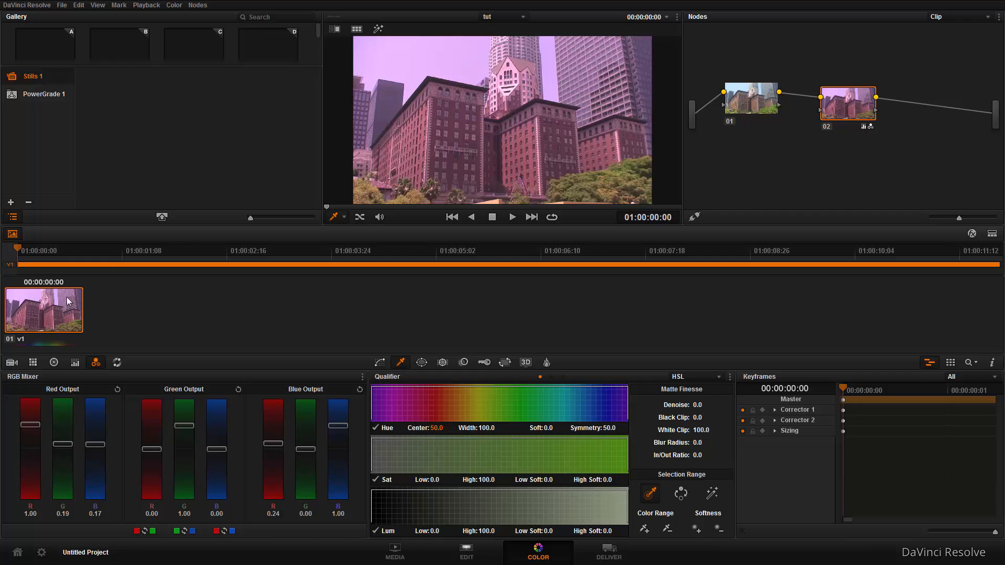
key("alt+f")
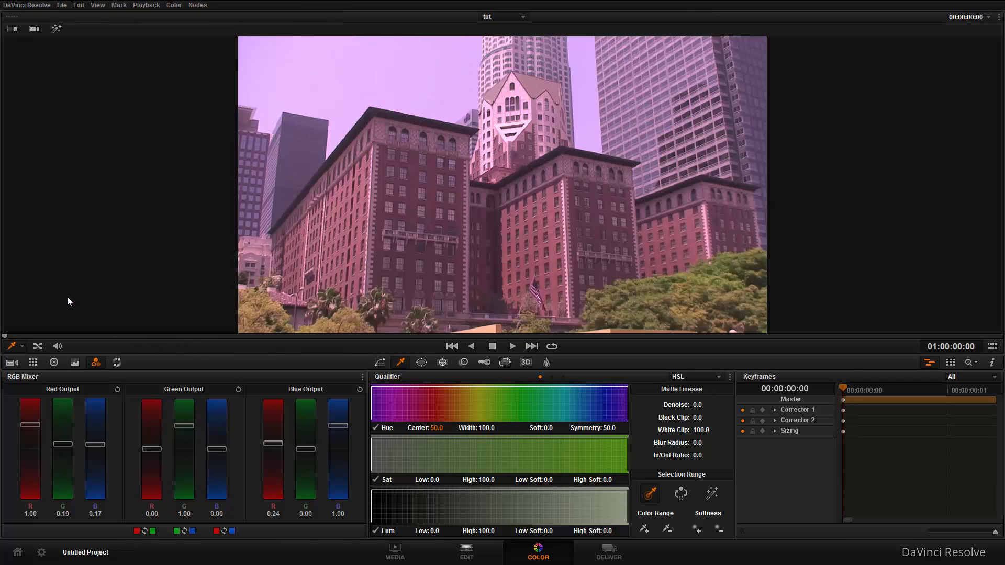
key("alt+f")
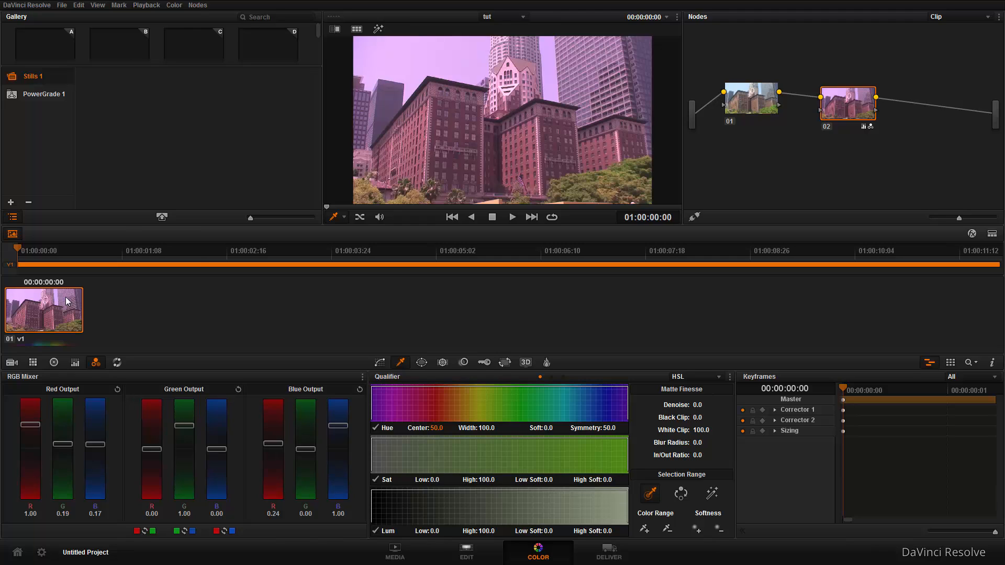
Start generating a 3D LUT (CUBE) from the graded clip and enter "tut grade" as its file name.
right_click(67, 301)
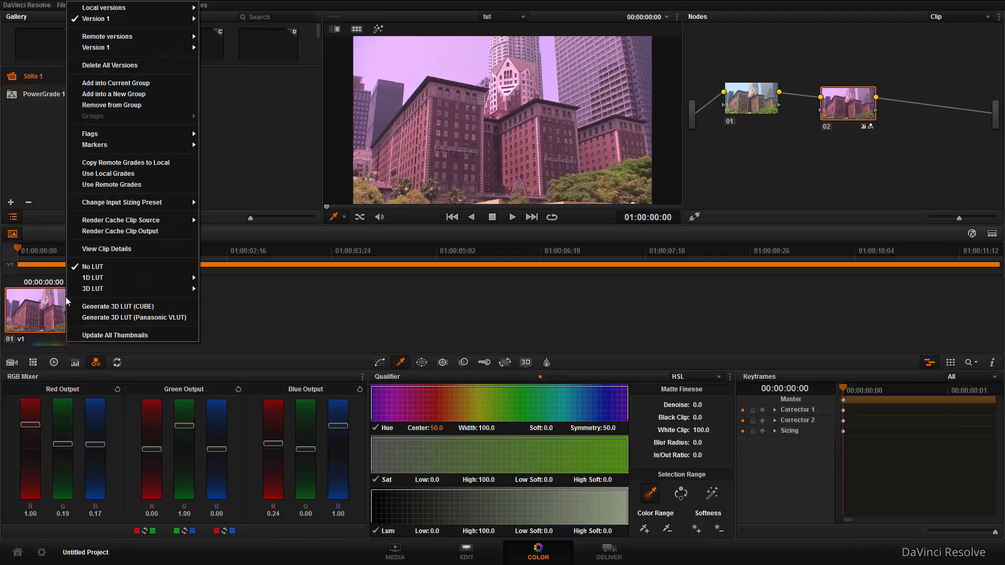
left_click(103, 308)
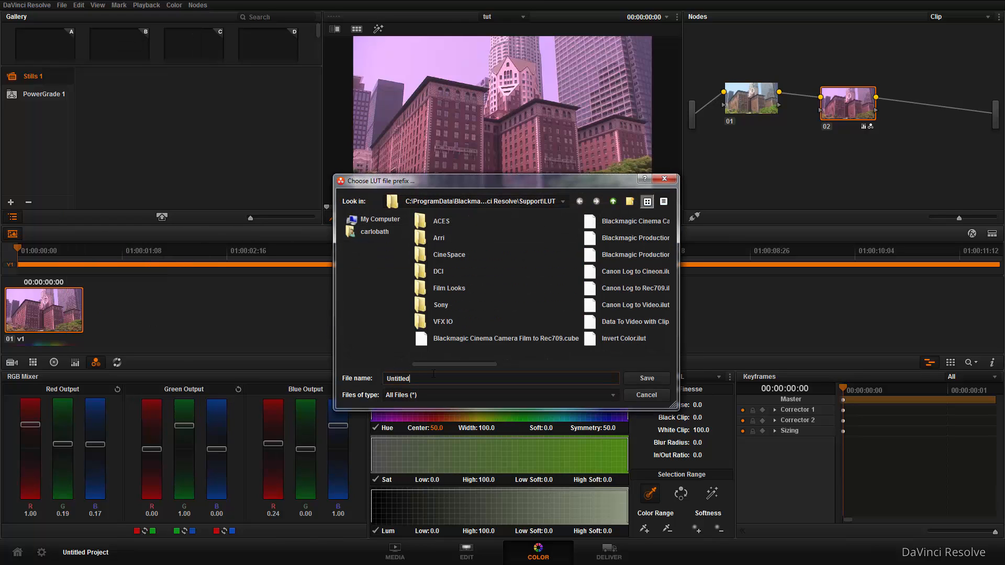
left_click_drag(410, 378, 388, 367)
type("t")
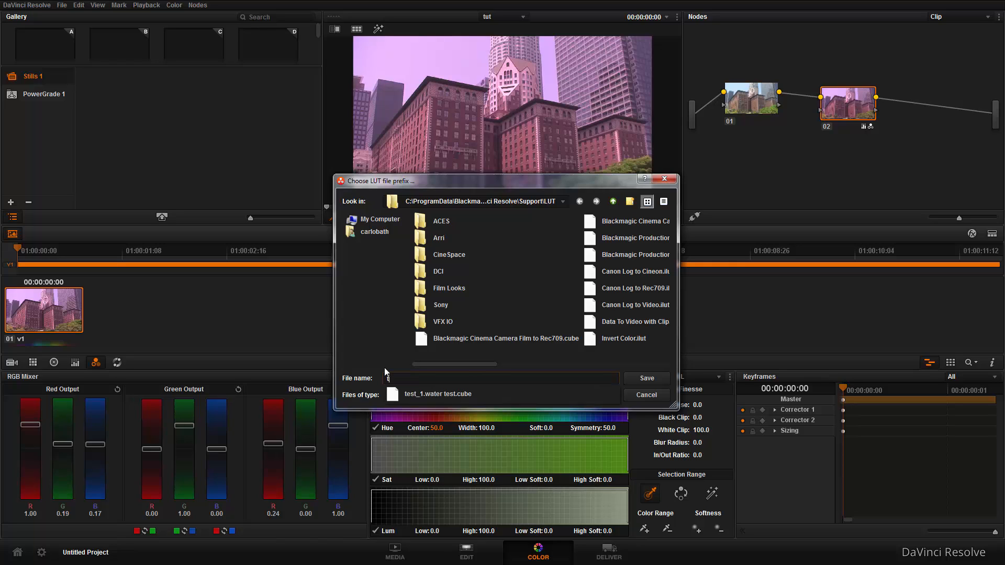
type("ut gra")
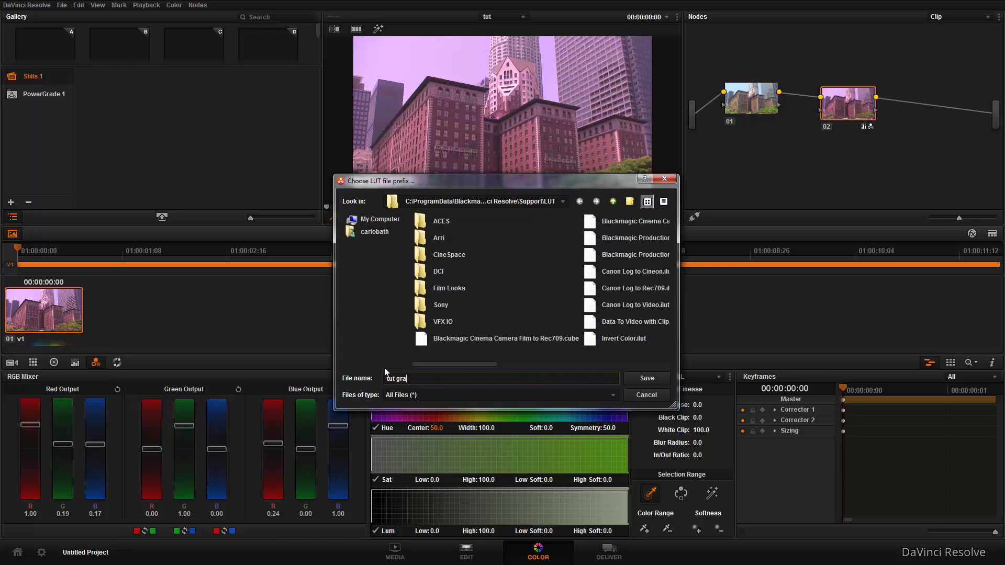
type("de")
Save the LUT to the Desktop folder of the user profile on drive C.
left_click(388, 221)
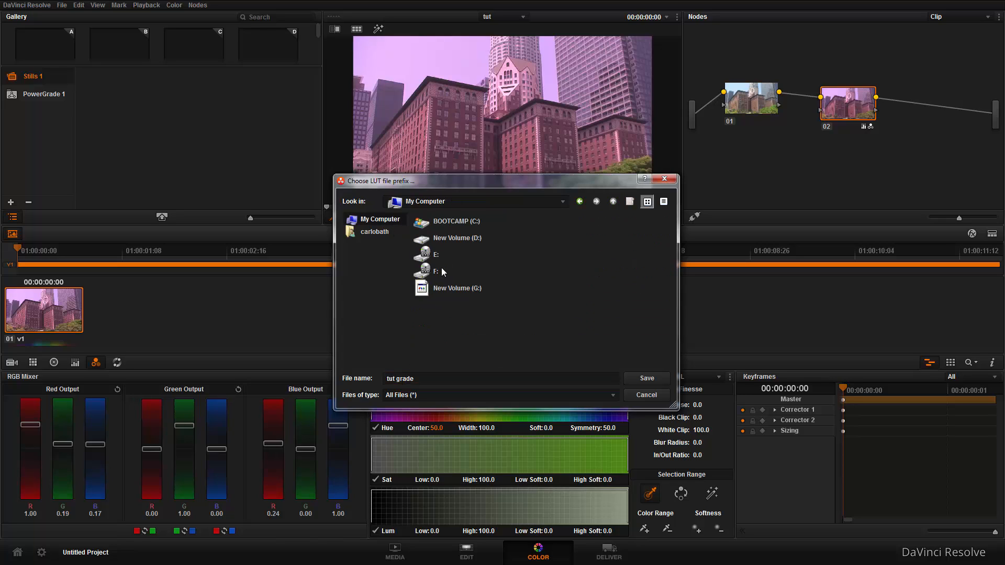
double_click(436, 220)
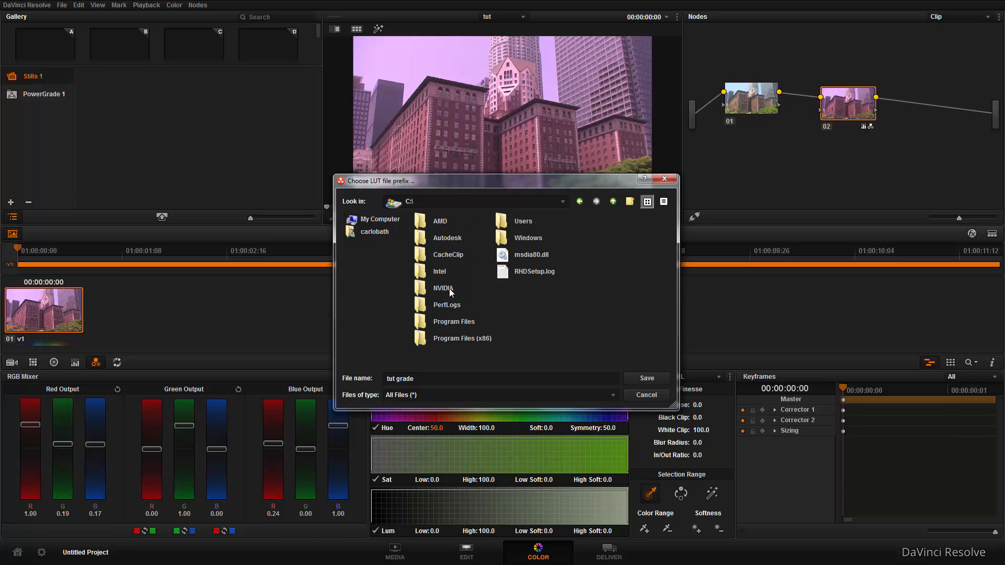
double_click(524, 220)
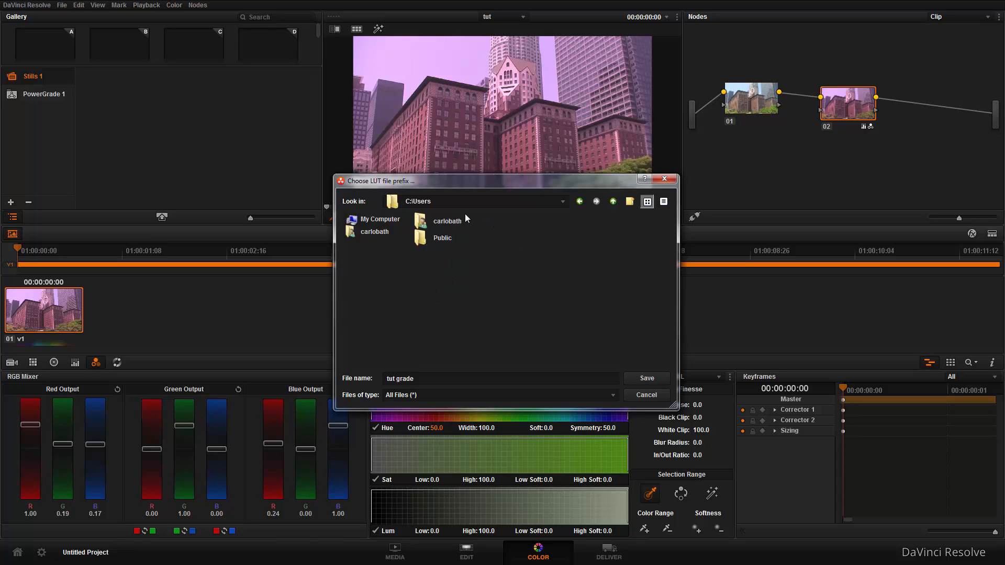
double_click(440, 222)
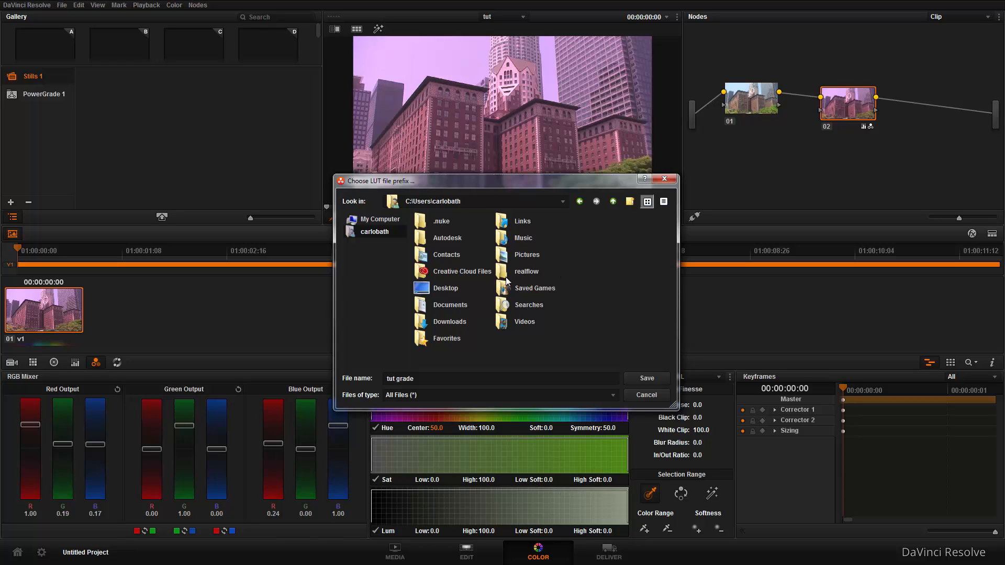
left_click(450, 286)
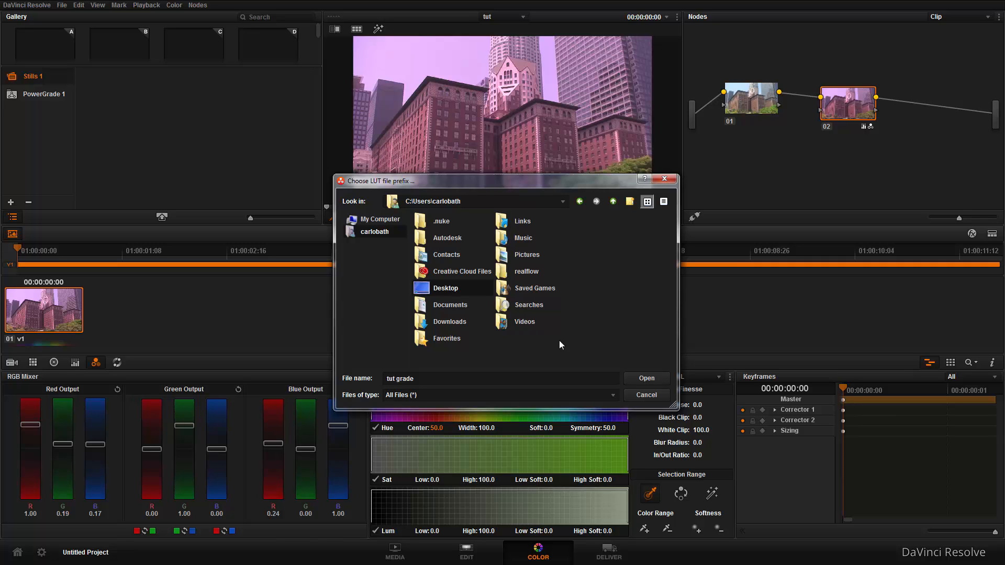
left_click(643, 378)
left_click(644, 376)
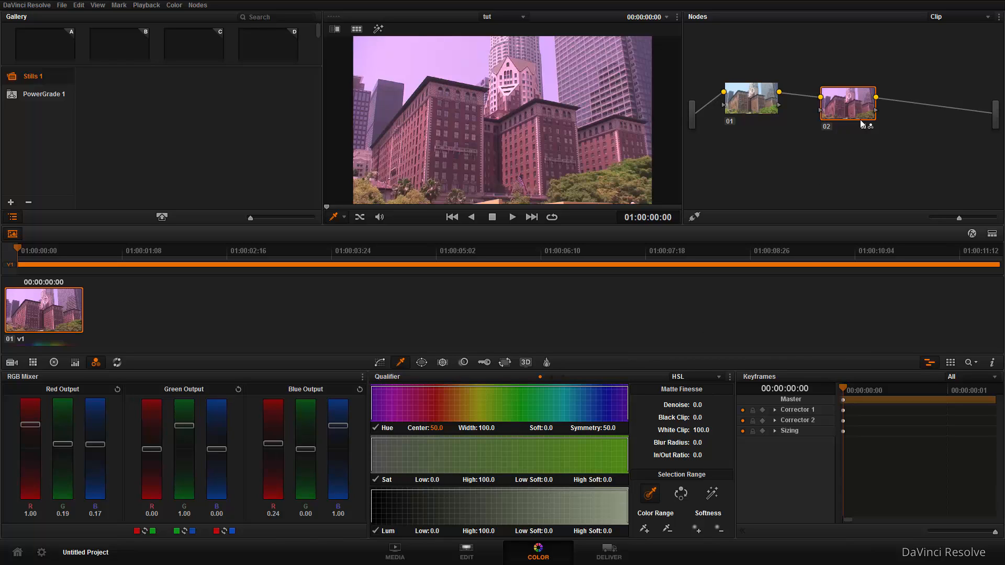
Set node 02's Green Output green to 1.04 in the RGB Mixer and quit DaVinci Resolve.
left_click_drag(859, 117, 865, 111)
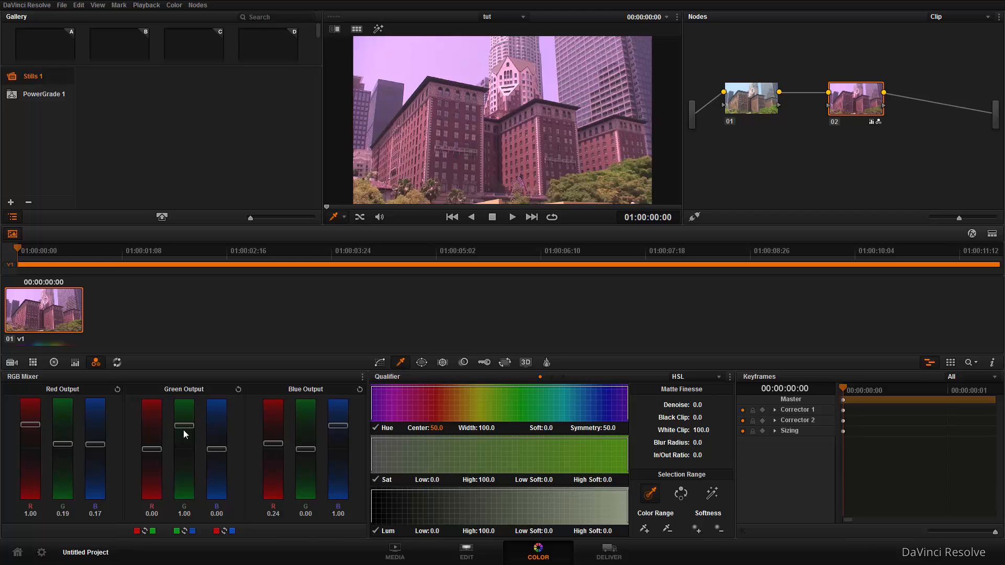
mouse_move(184, 423)
left_mouse_down()
mouse_move(183, 443)
mouse_move(178, 428)
left_mouse_up()
left_click(43, 6)
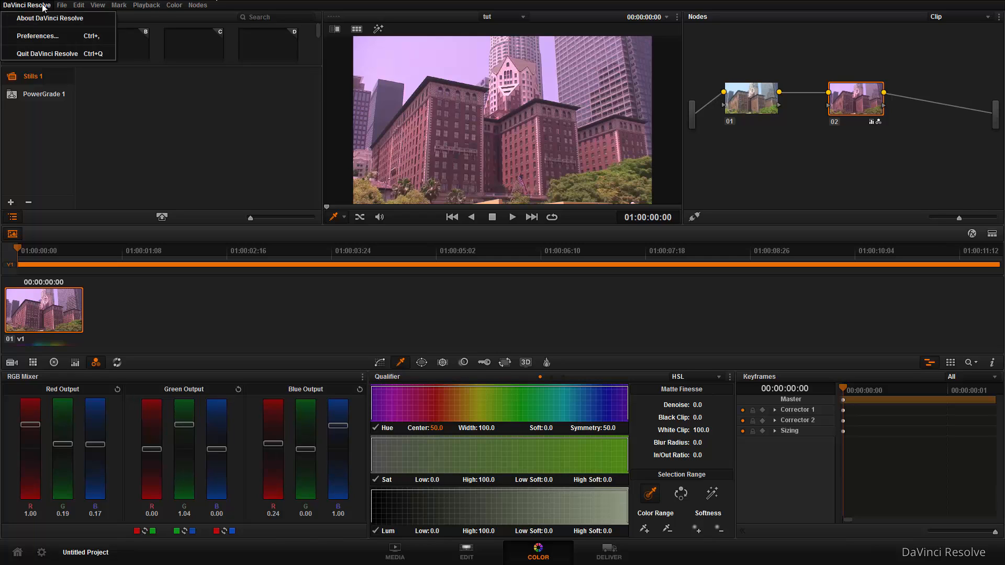
left_click(40, 55)
left_click(501, 316)
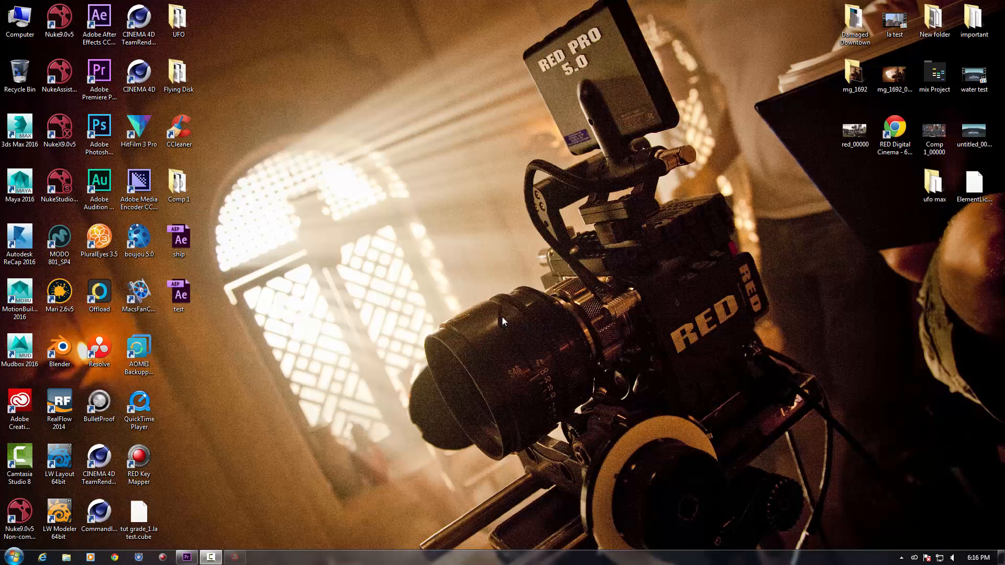
Move the file tut grade_1.la test.cube to a clear area of the desktop and switch to Premiere Pro's effects list.
left_click_drag(139, 513, 416, 238)
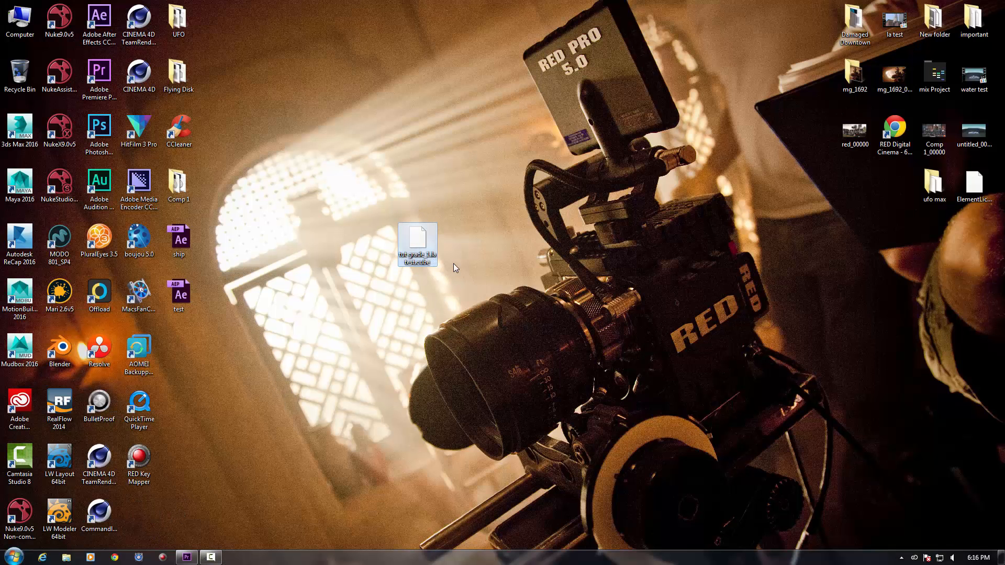
left_click(186, 558)
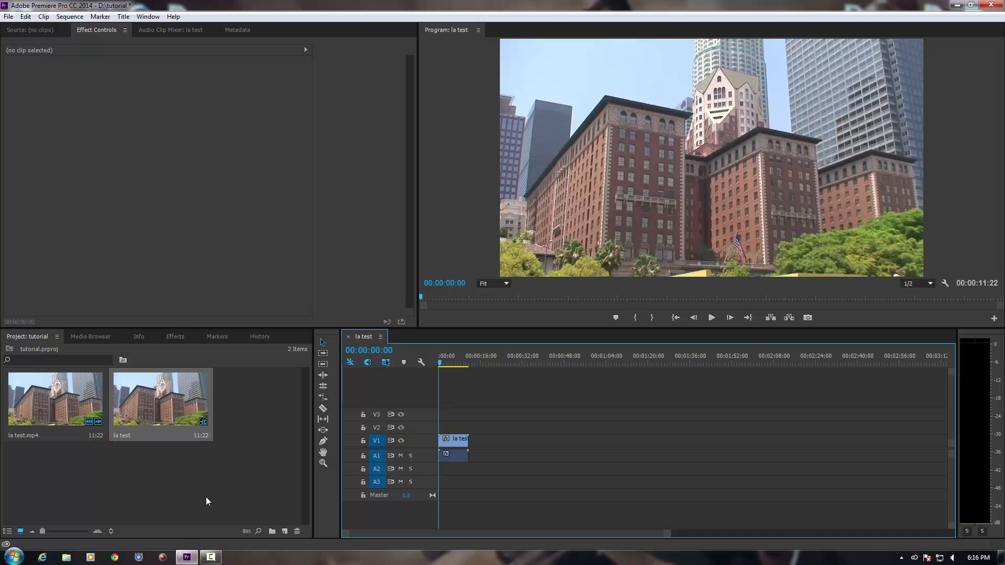
left_click(176, 336)
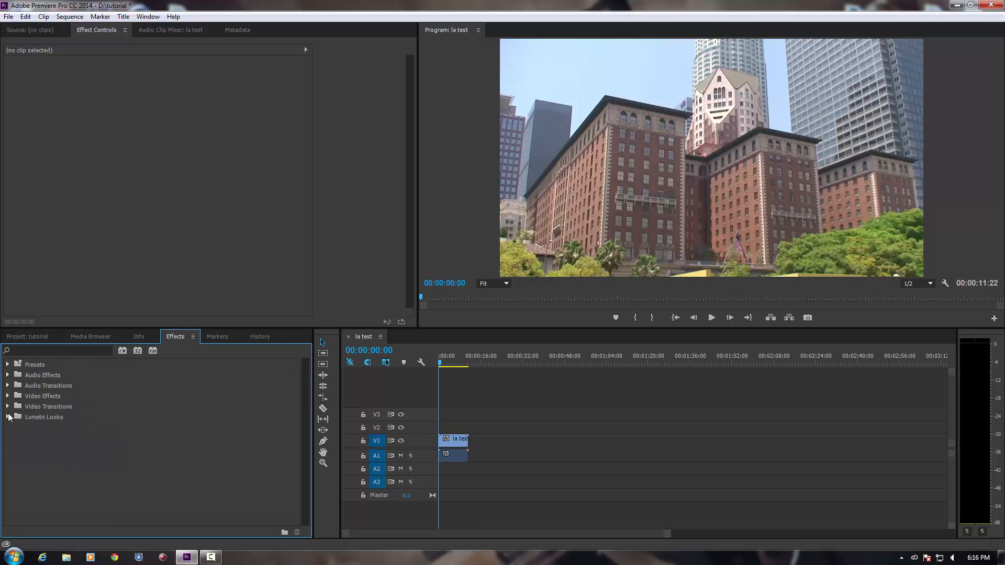
Apply the Cinematic 1 look from Lumetri Looks to the la test clip on track V1.
left_click(8, 417)
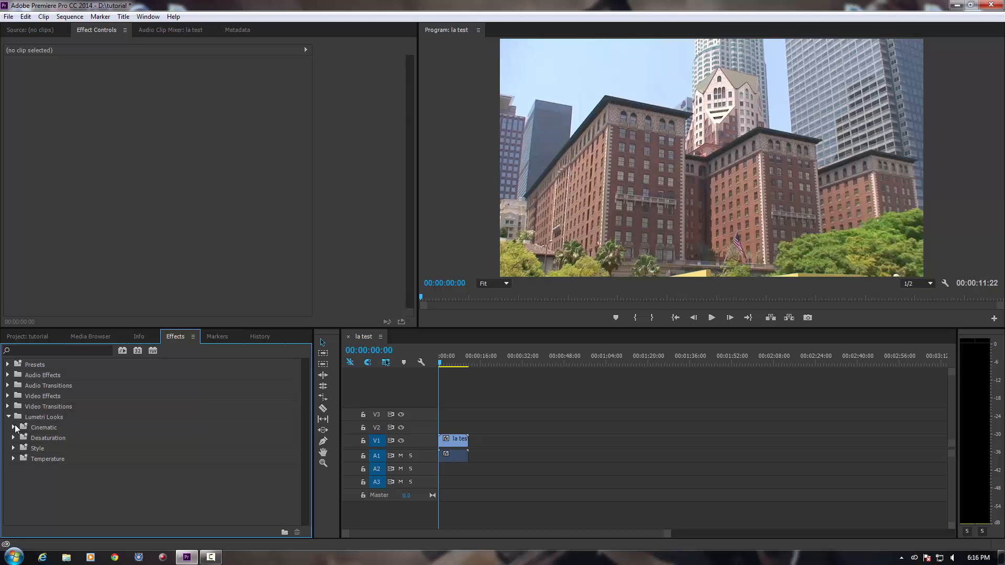
left_click(14, 427)
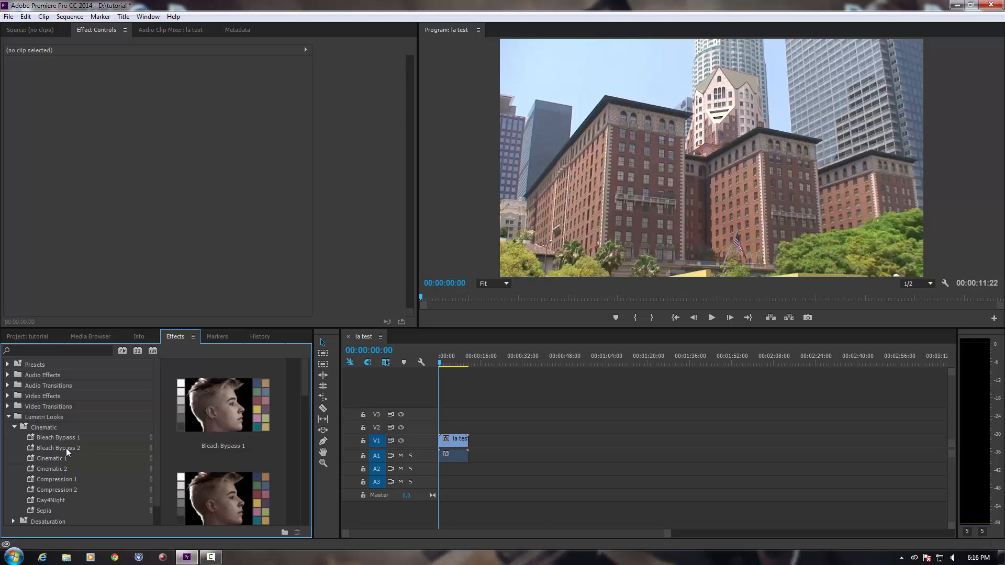
left_click(61, 457)
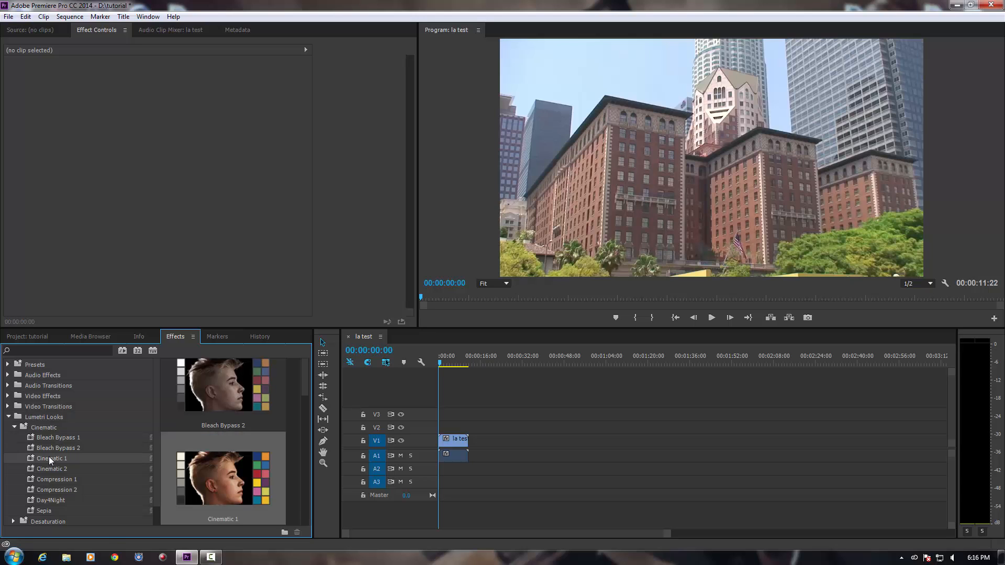
left_click_drag(49, 458, 447, 439)
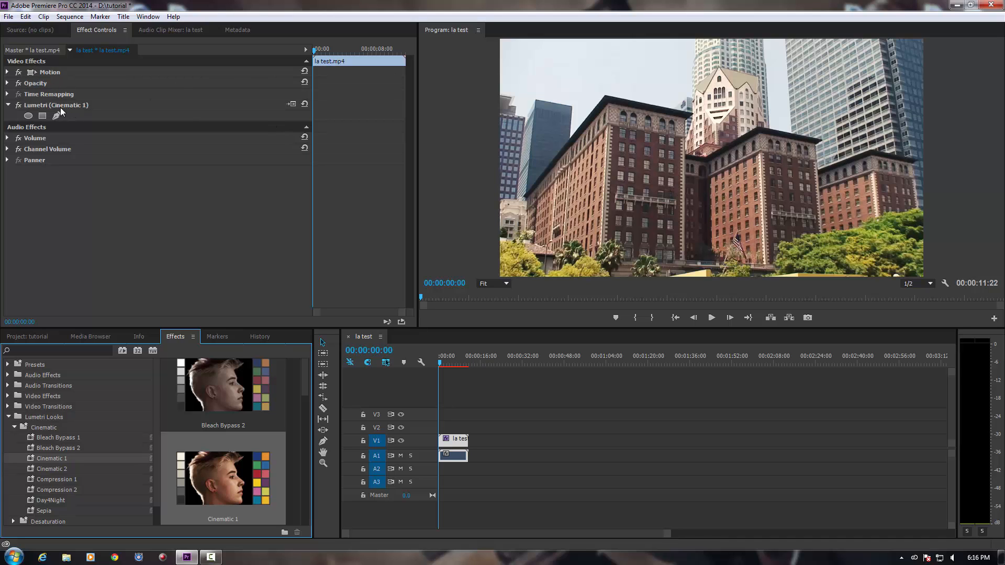
Load tut grade_1.la test.cube from the Desktop into the clip's Lumetri effect and preview the start of the sequence.
left_click(292, 104)
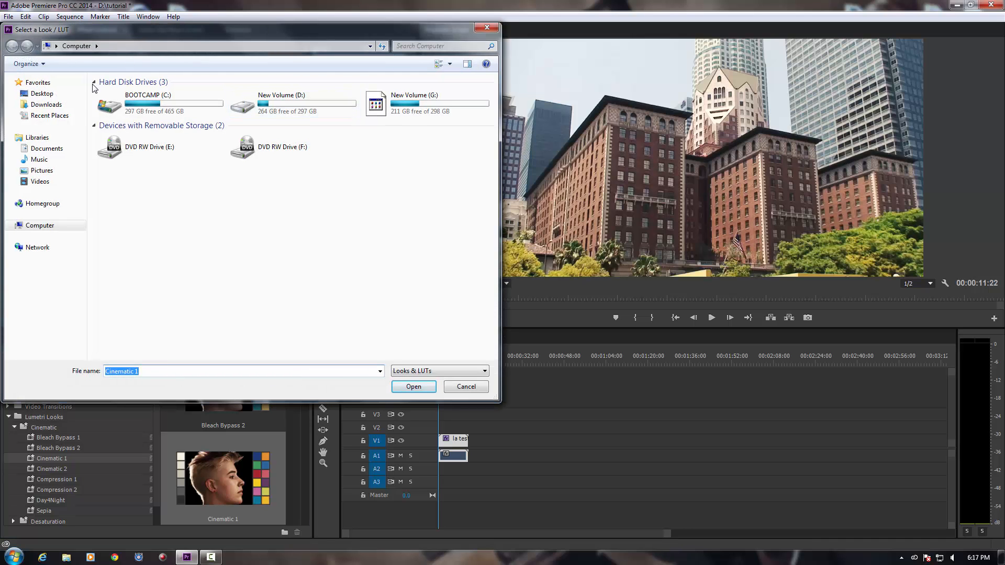
left_click(42, 93)
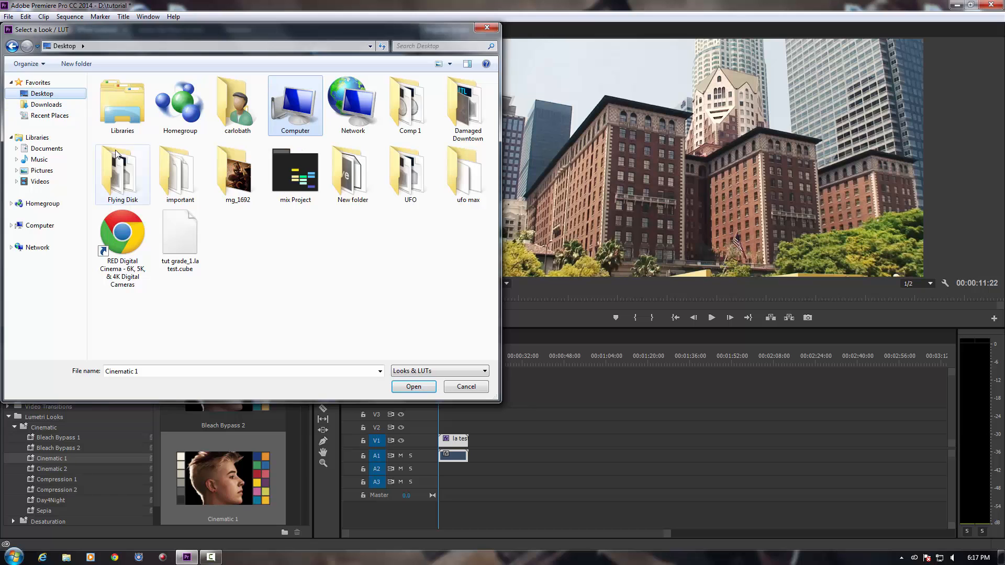
double_click(183, 235)
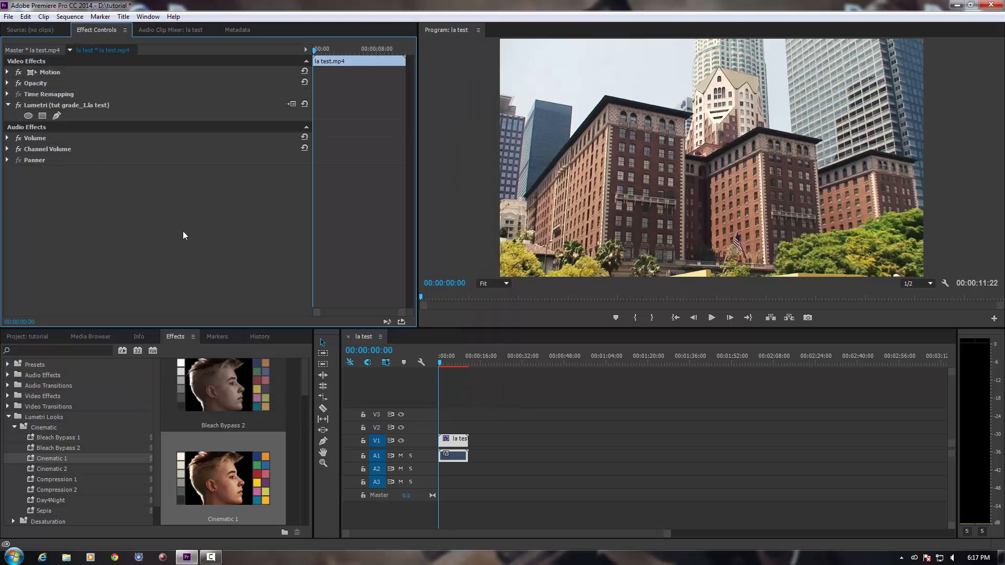
left_click(441, 363)
left_click_drag(441, 365, 447, 373)
key("Home")
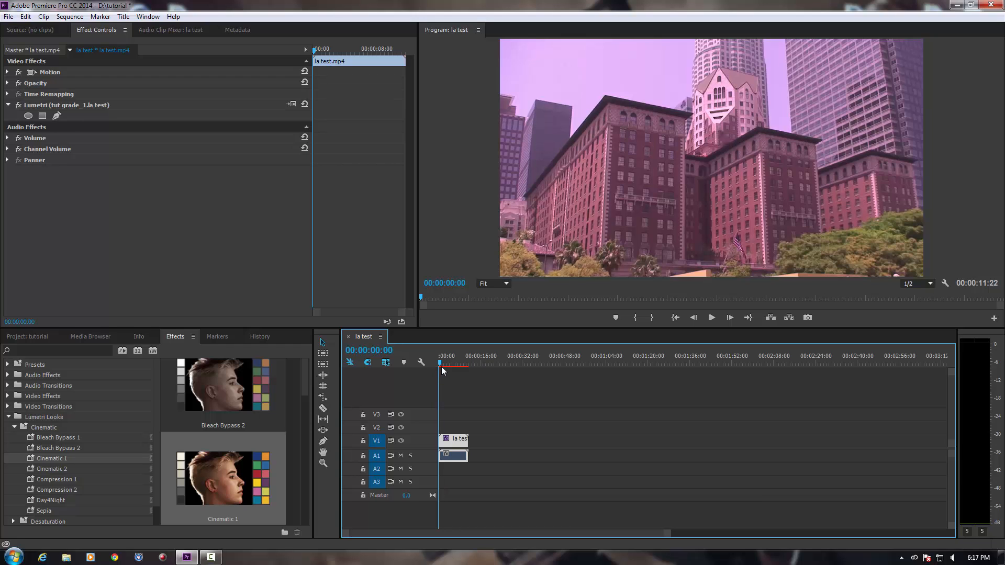
left_click_drag(441, 364, 420, 366)
Browse the video effects and list those in the Magic Bullet Suite group.
left_click(9, 417)
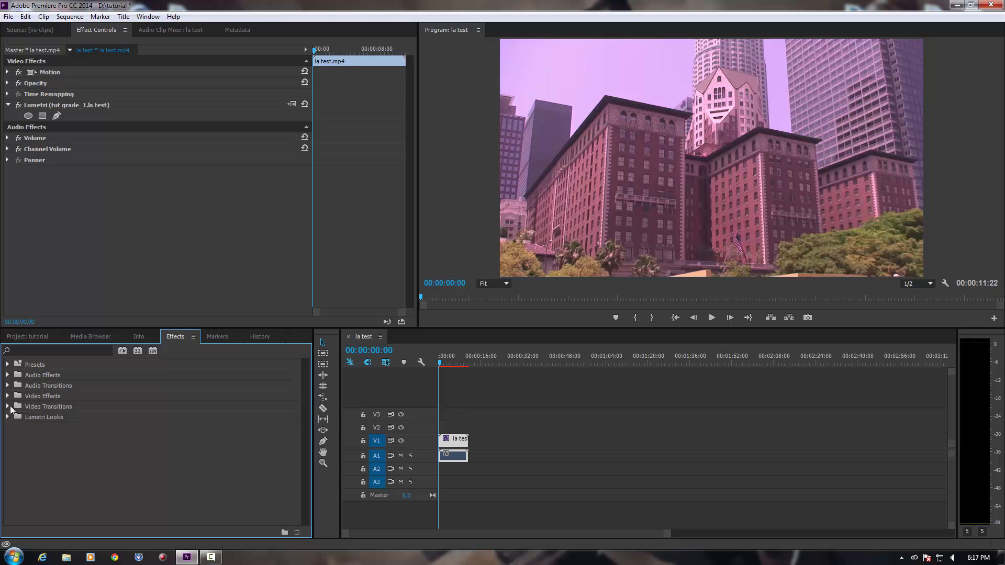
left_click(8, 396)
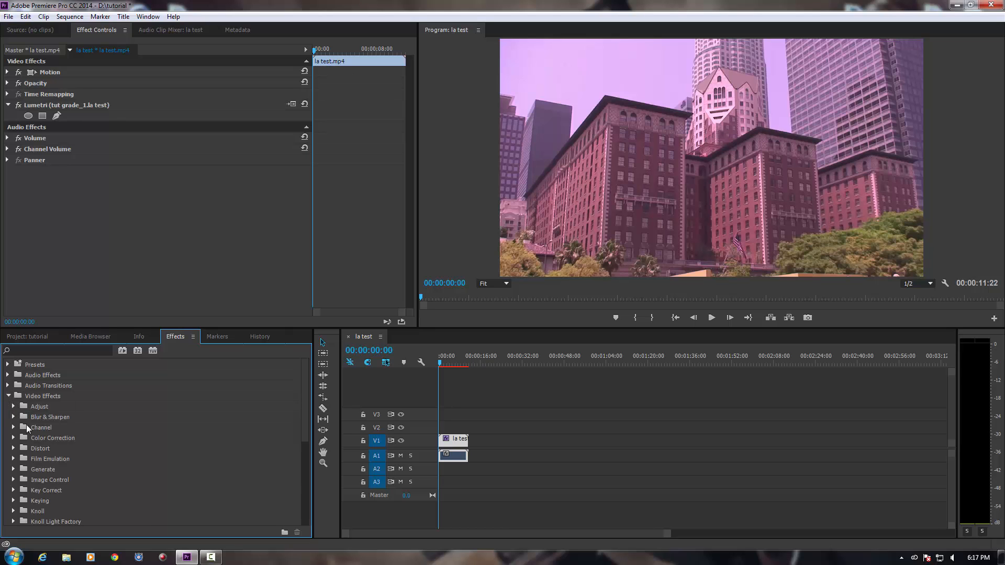
scroll(52, 462, "down", 4)
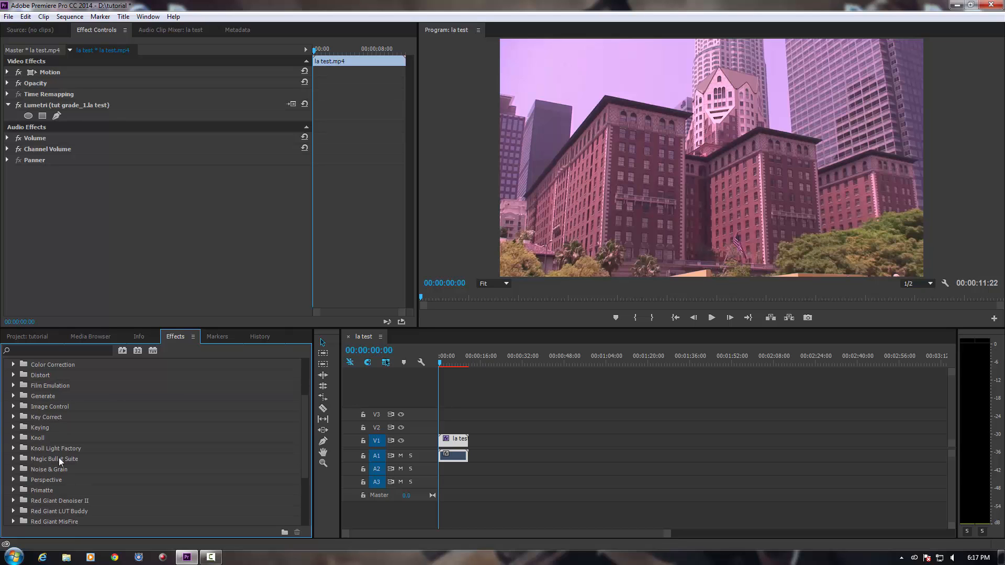
scroll(60, 461, "down", 1)
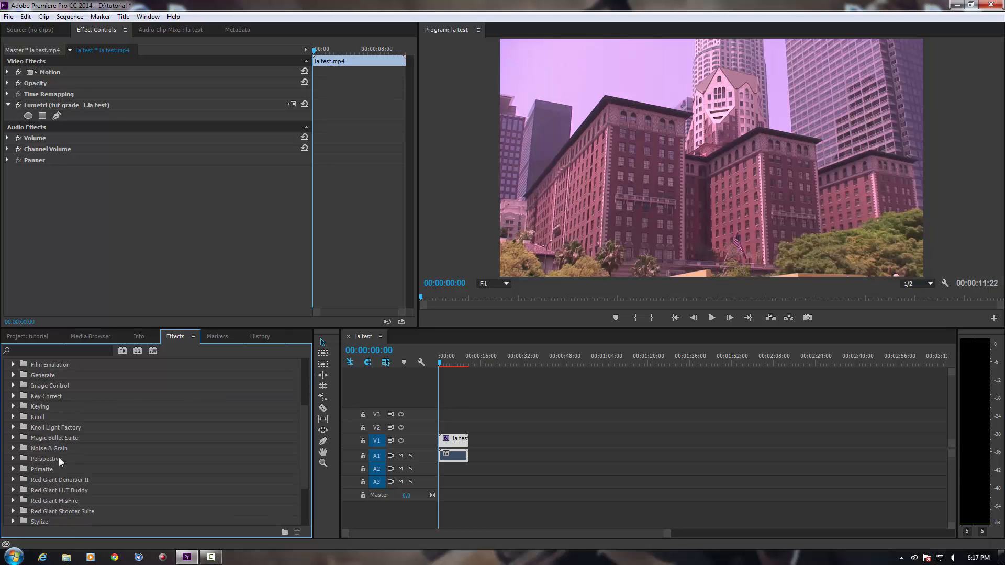
left_click(14, 439)
left_click(44, 437)
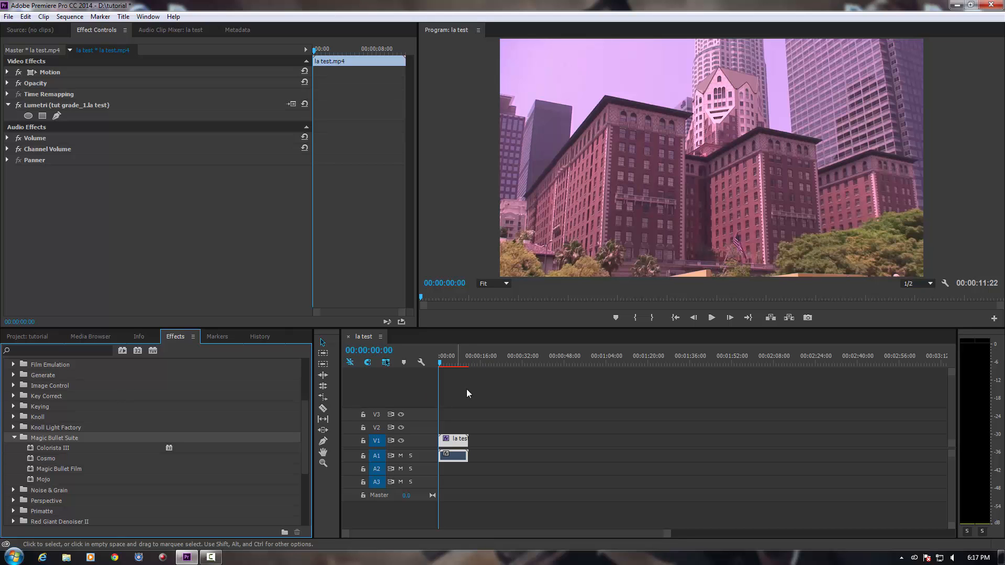
left_click_drag(444, 372, 438, 369)
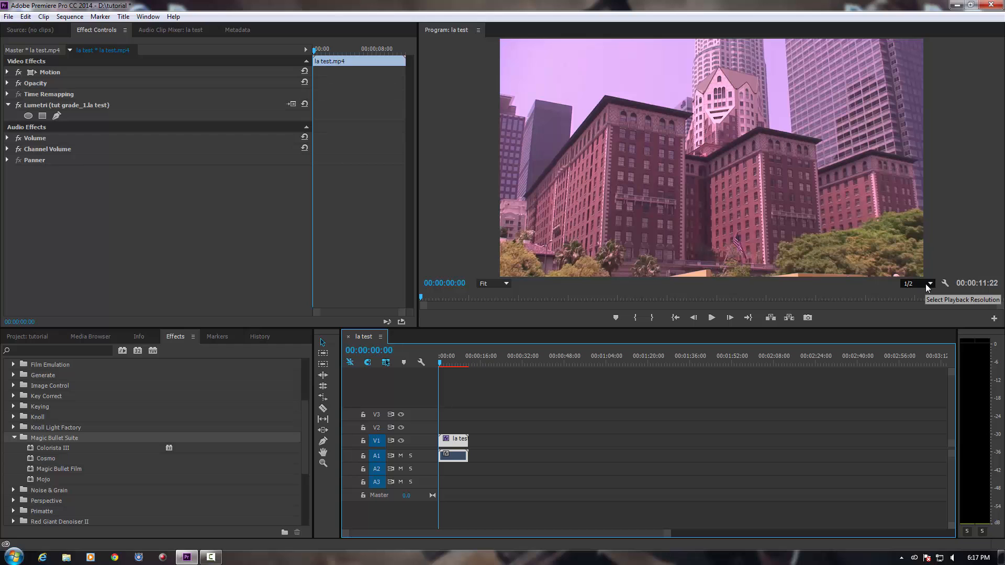
left_click(945, 283)
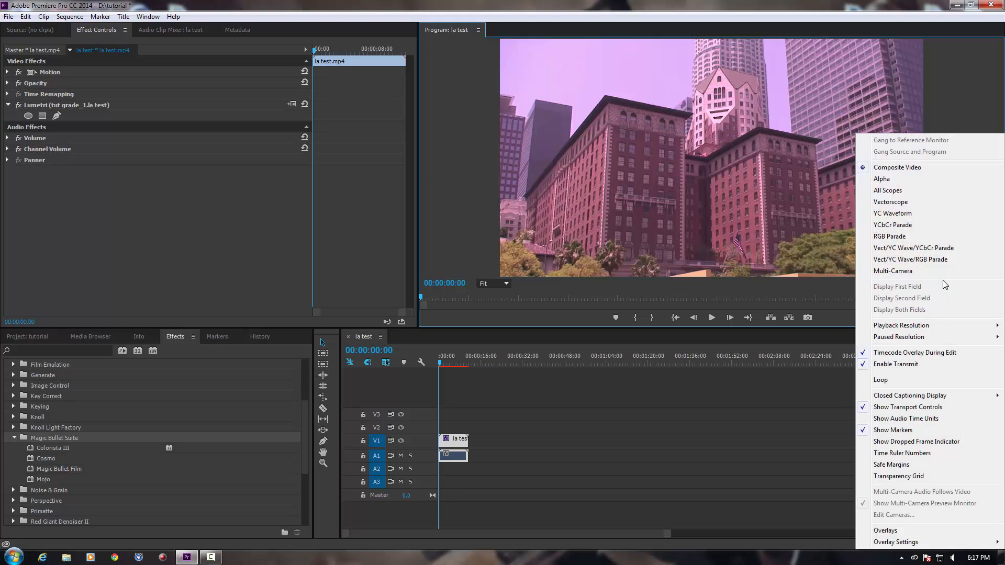
left_click(830, 333)
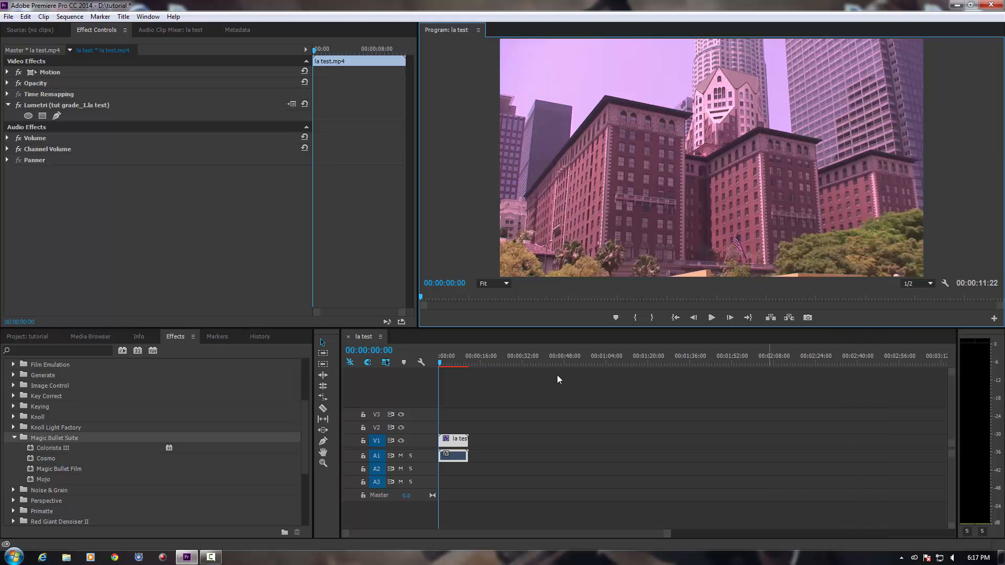
left_click(447, 366)
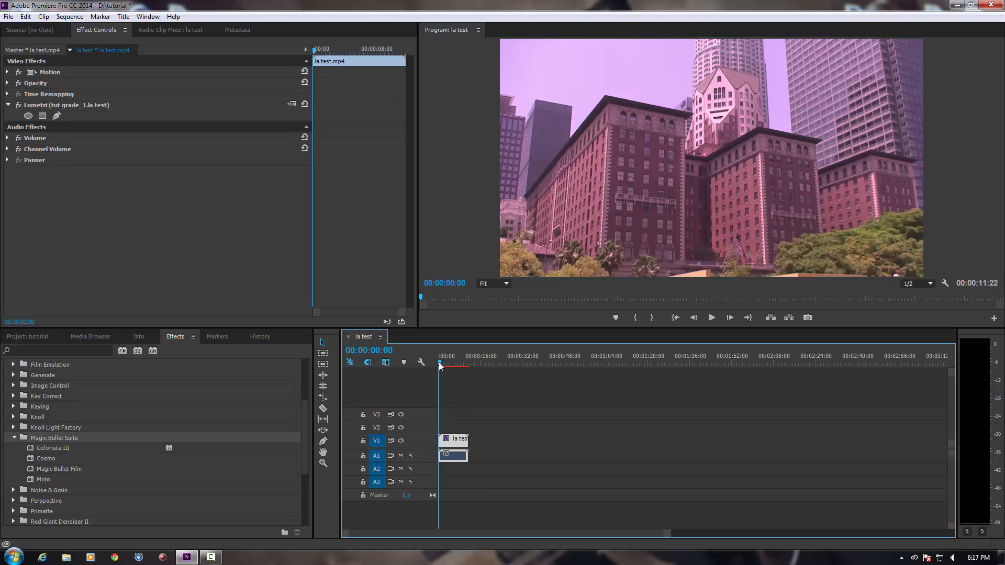
left_click_drag(452, 369, 440, 364)
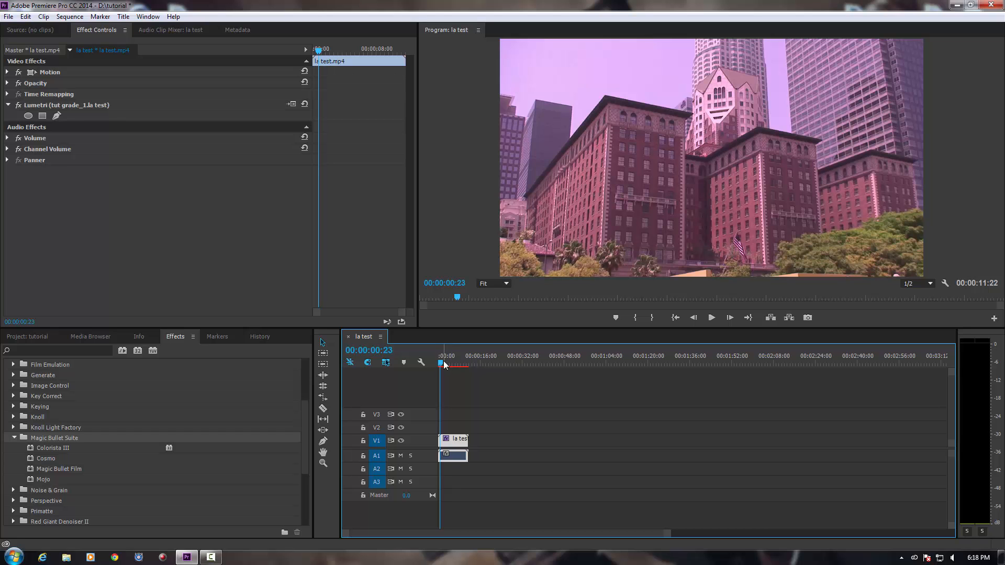
mouse_move(442, 365)
left_mouse_down()
mouse_move(453, 365)
mouse_move(438, 367)
left_mouse_up()
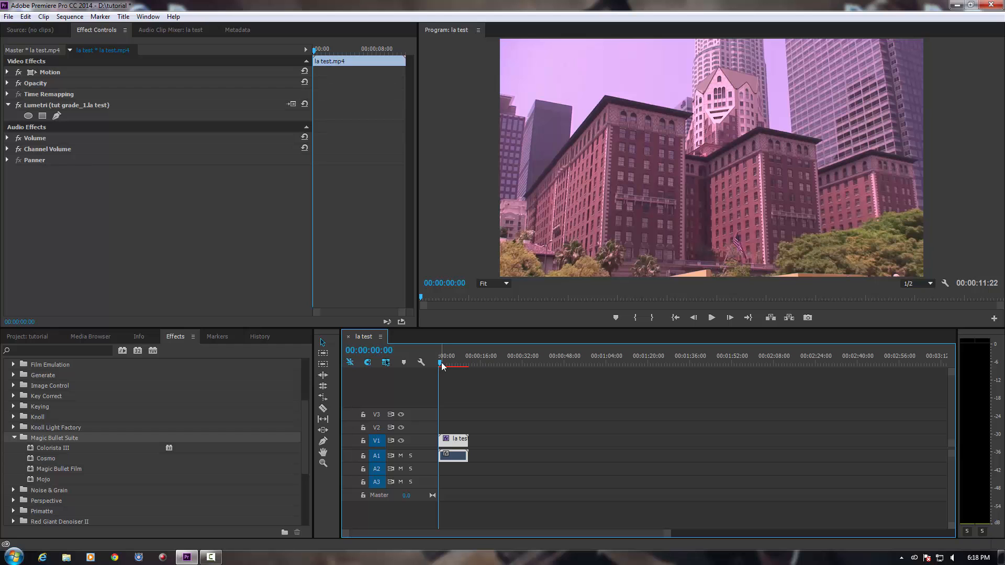
mouse_move(439, 365)
left_mouse_down()
mouse_move(453, 370)
mouse_move(440, 368)
left_mouse_up()
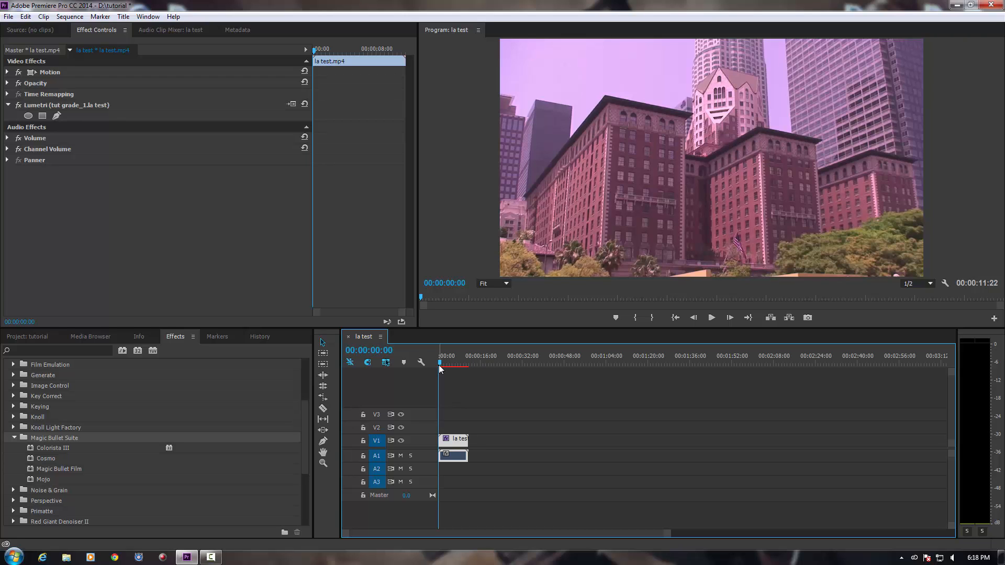